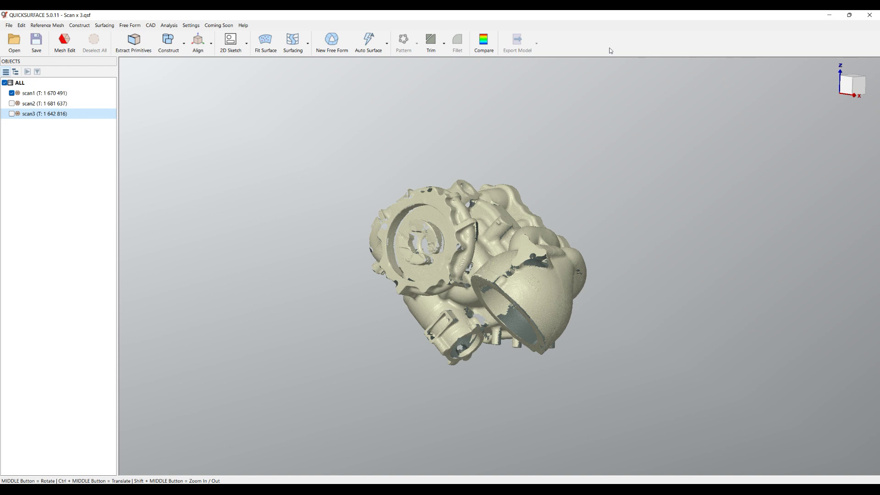
Examine scan1 from several angles, and display scan2 alone to inspect it the same way
middle_click_drag(521, 365, 670, 168)
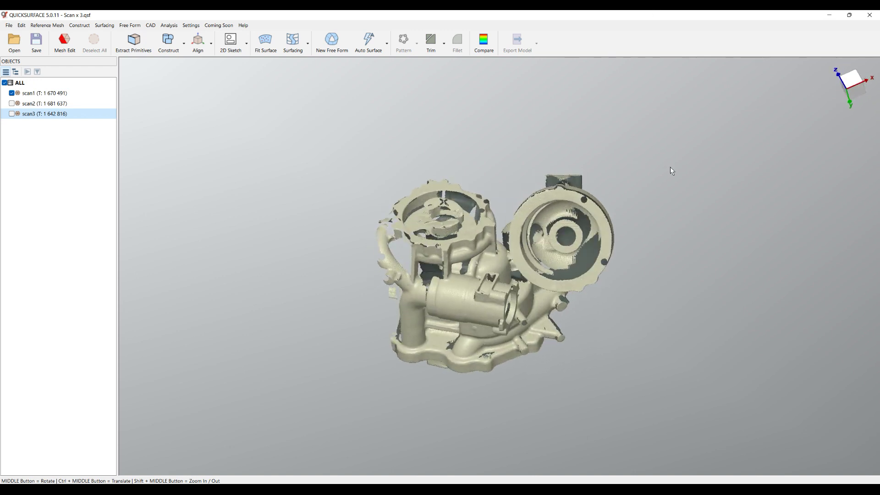
middle_click_drag(474, 334, 558, 244)
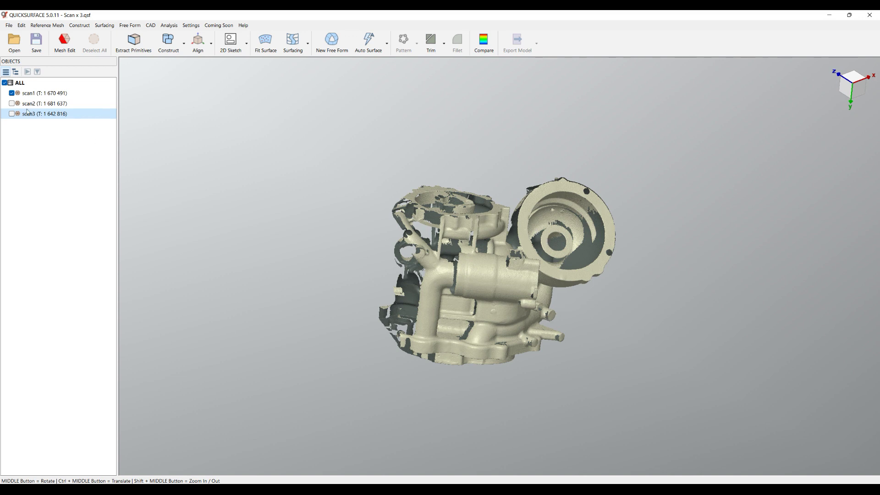
left_click(12, 94)
left_click(12, 103)
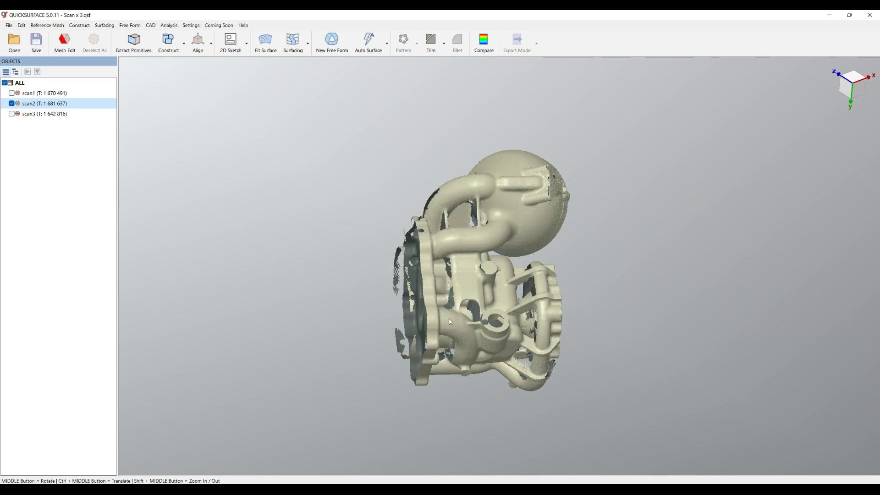
middle_click_drag(468, 216, 419, 231)
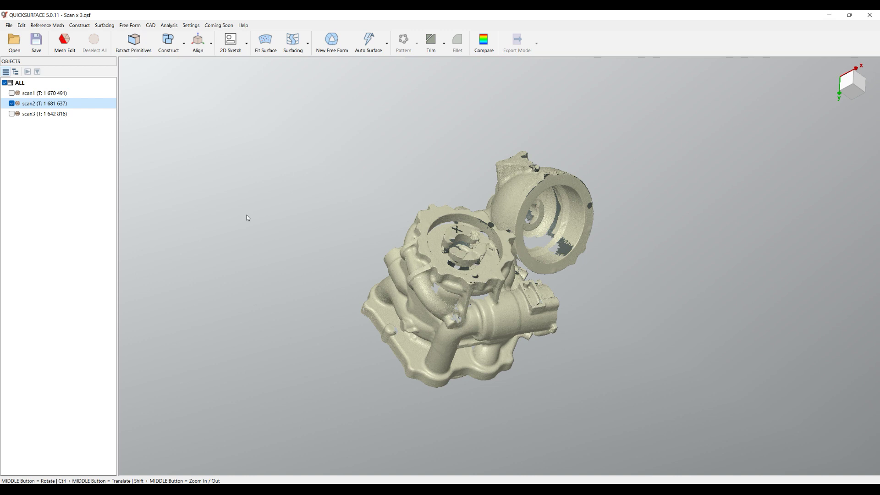
Display scan1 and scan3 together with scan2 to compare how the three meshes are positioned
left_click(12, 93)
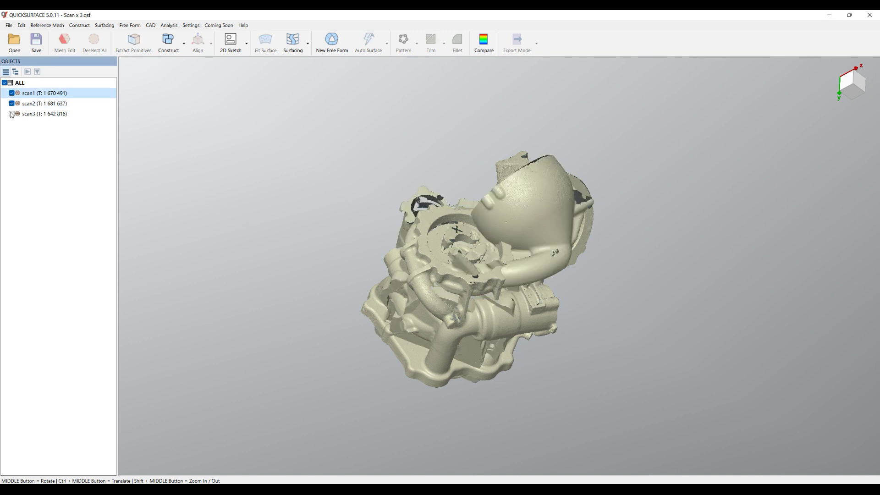
left_click(12, 114)
middle_click_drag(432, 298, 356, 240)
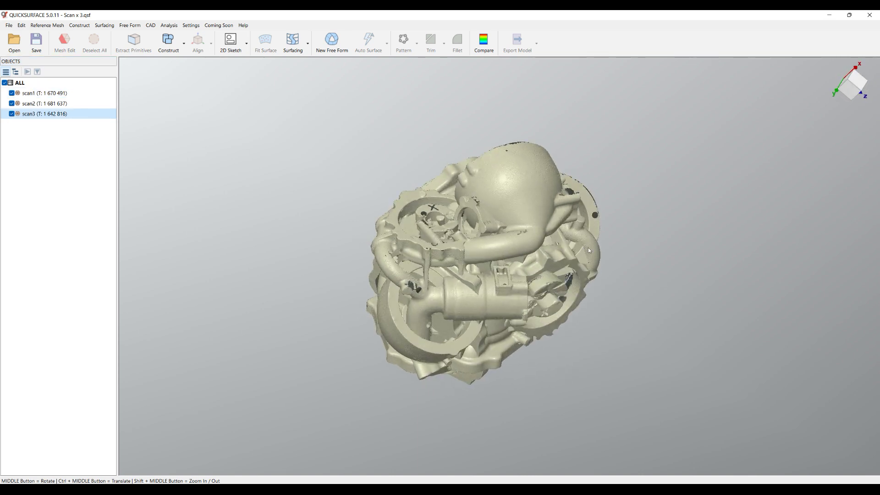
Change the color of scan2 to the basic dark magenta (red 128, green 0, blue 64)
right_click(36, 104)
left_click(56, 136)
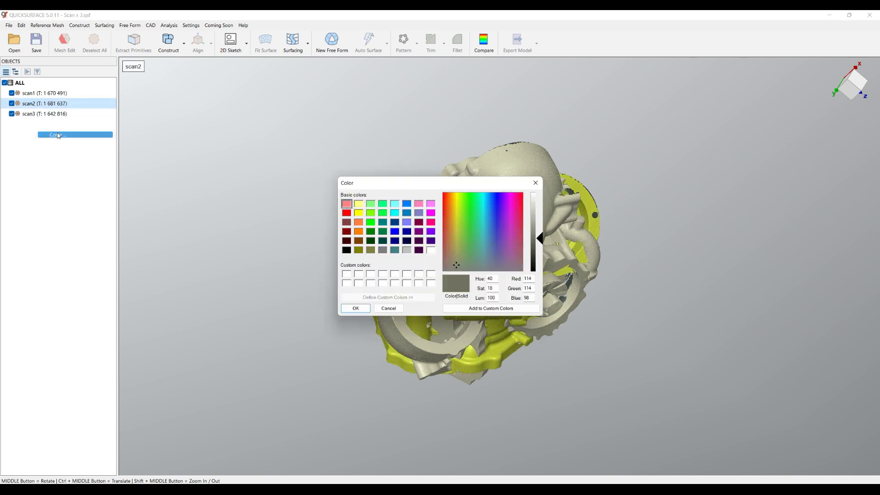
left_click(420, 223)
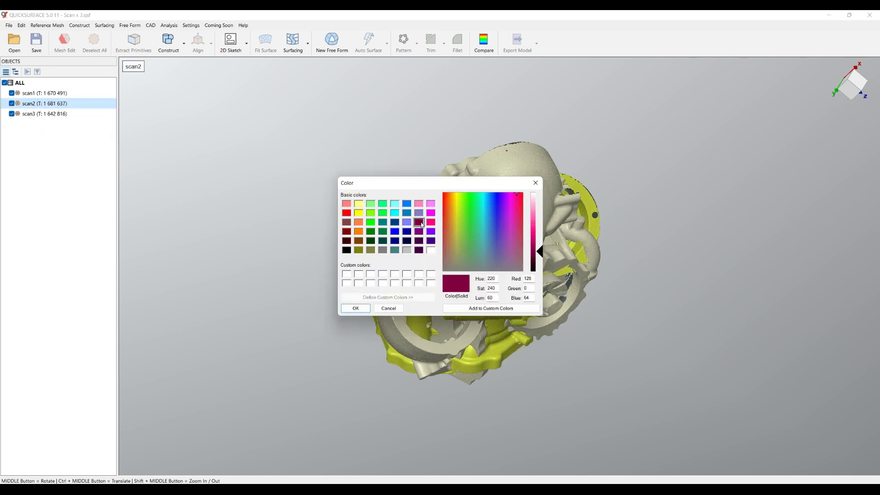
left_click(356, 308)
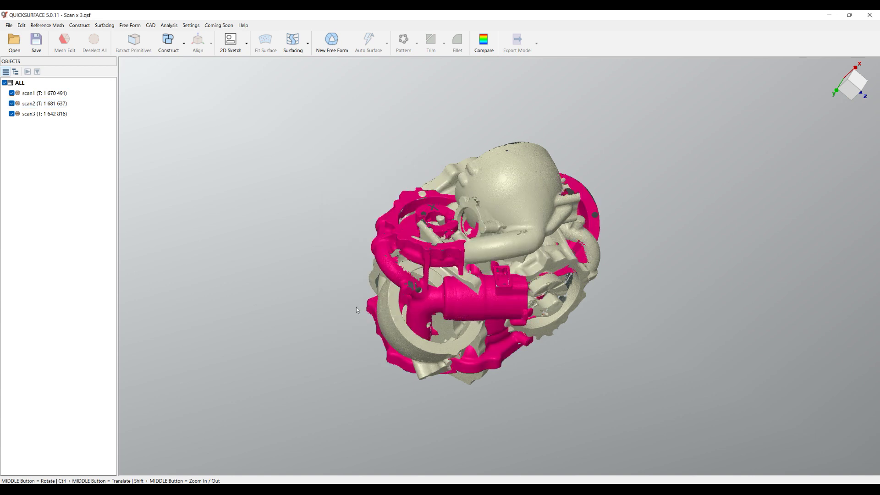
Change the color of scan3 to the basic dark blue (red 0, green 64, blue 128)
right_click(47, 113)
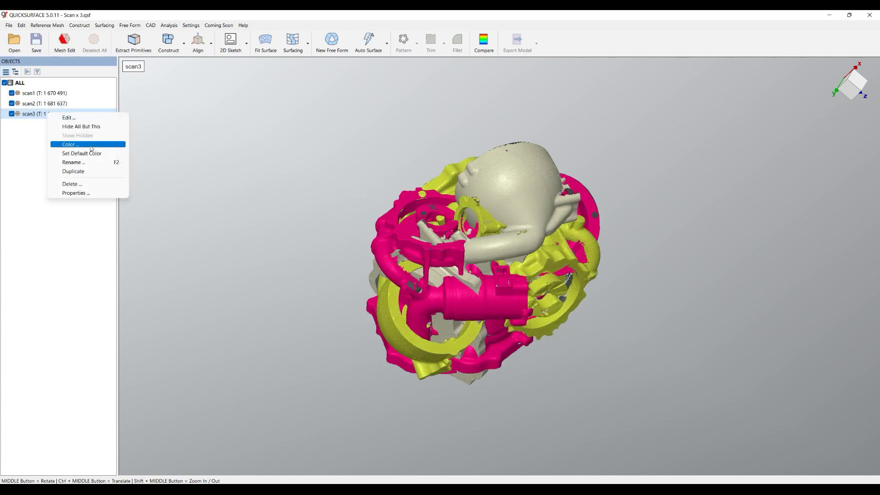
left_click(91, 145)
left_click(397, 223)
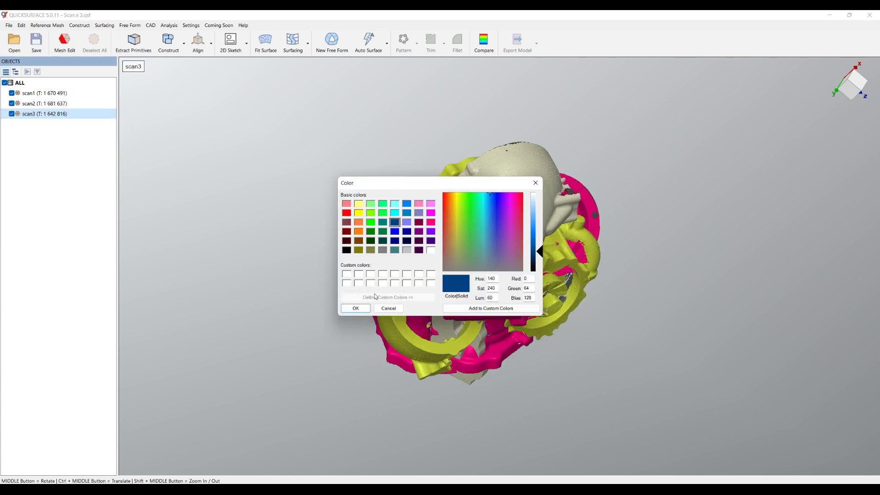
left_click(356, 308)
middle_click_drag(353, 307, 354, 205)
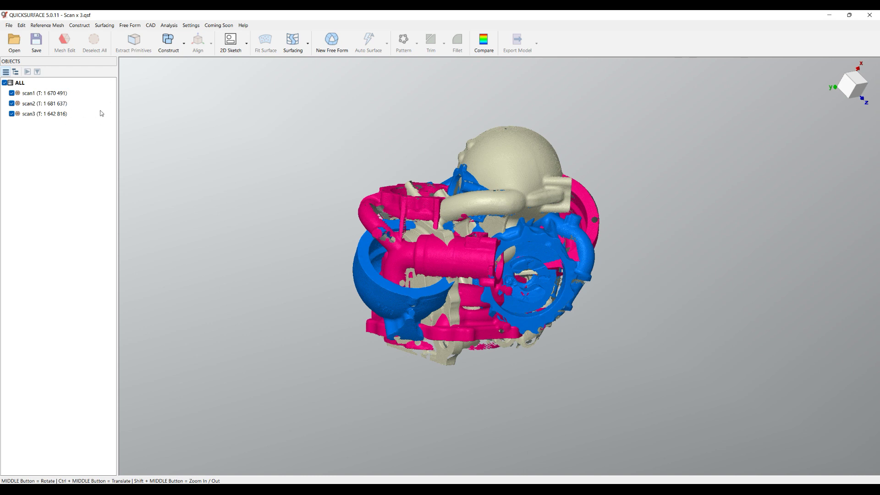
Hide scan3 and use Align Interactive to move scan2 well clear of scan1
left_click(12, 114)
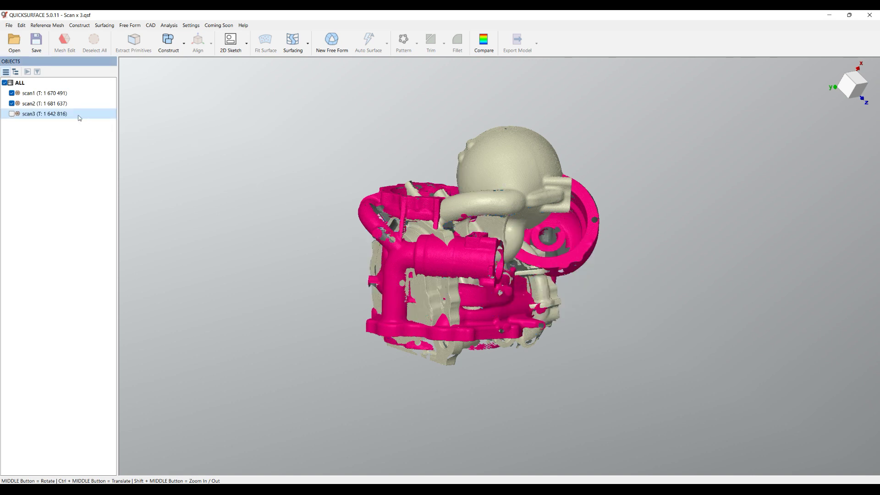
left_click(33, 104)
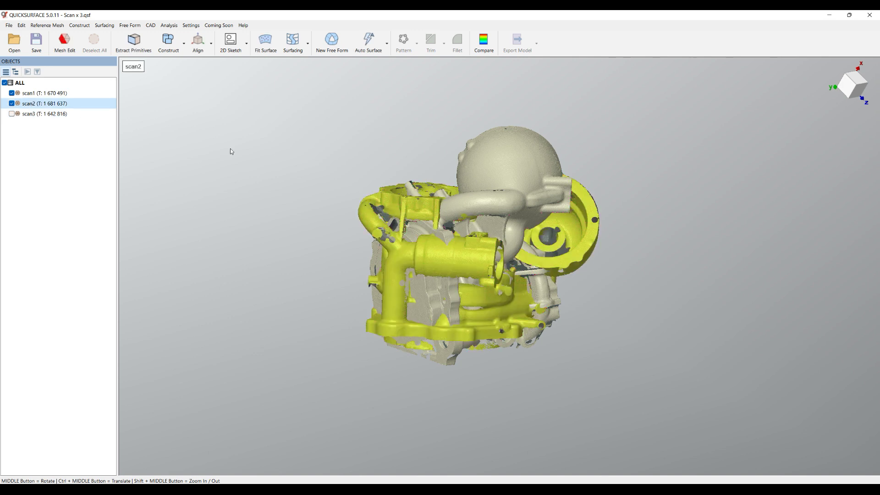
left_click(202, 43)
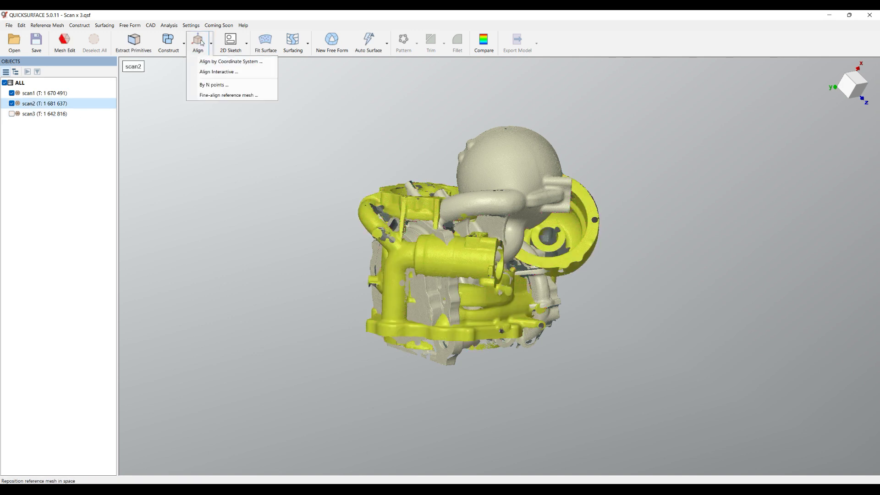
left_click(209, 72)
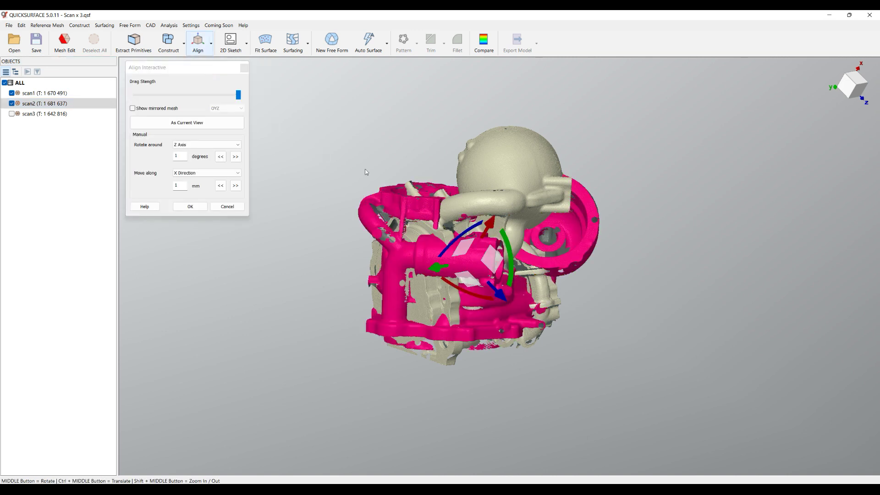
left_click_drag(482, 262, 787, 244)
left_click_drag(663, 265, 770, 255)
Rotate scan2 about its manipulator axes to bring it closer to the orientation of scan1
middle_click_drag(531, 220, 527, 269)
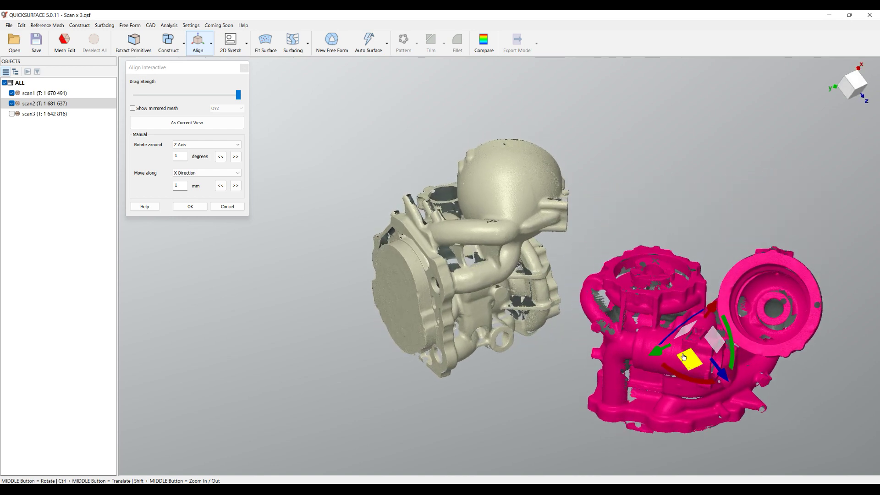
left_click_drag(682, 328, 659, 385)
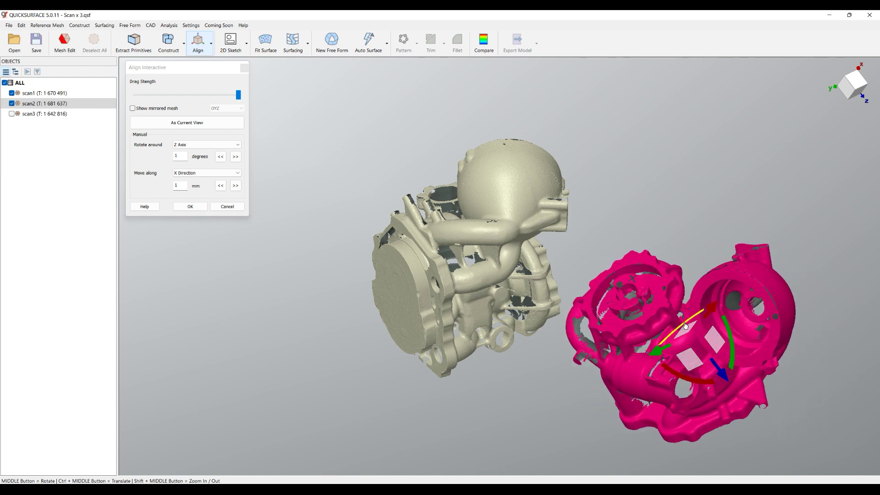
left_click_drag(685, 322, 625, 433)
middle_click_drag(528, 340, 769, 304)
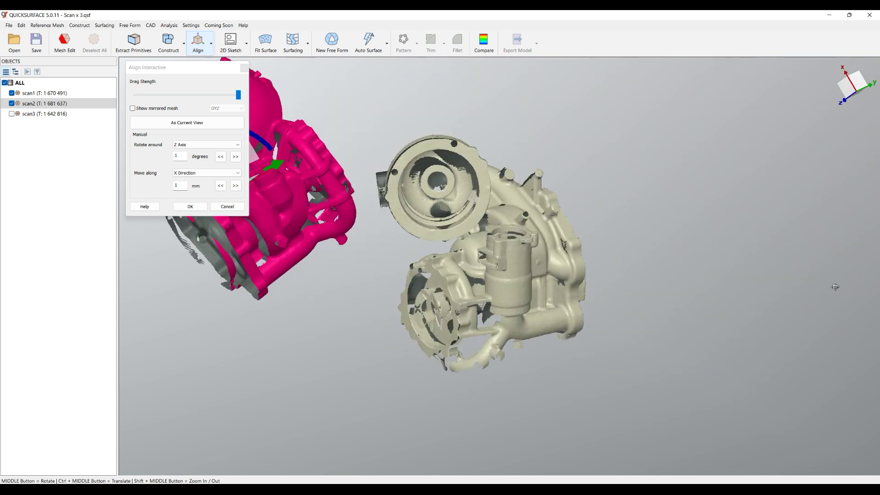
scroll(768, 304, "down", 3)
scroll(568, 317, "up", 3)
middle_click_drag(567, 317, 613, 304)
left_click_drag(525, 215, 532, 358)
left_click_drag(570, 203, 380, 334)
left_click_drag(573, 206, 505, 403)
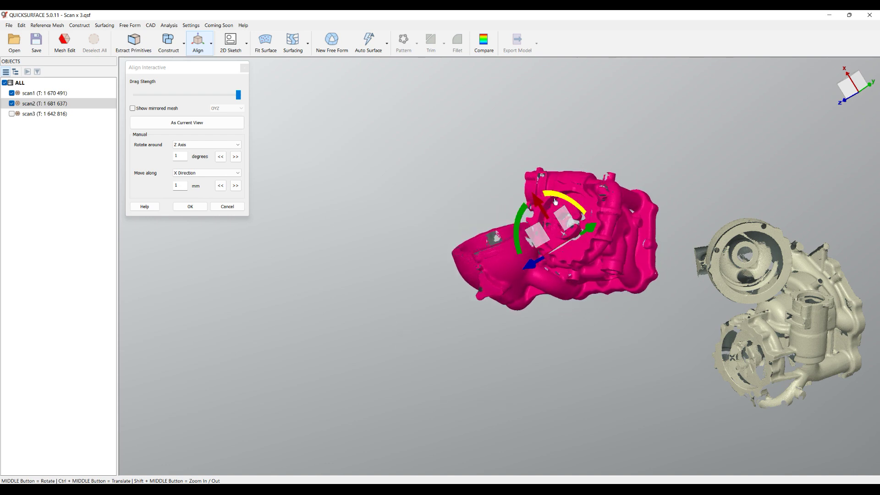
left_click_drag(573, 213, 611, 296)
Refine the rotation of scan2 until it faces roughly the same way as scan1, and accept the interactive alignment
middle_click_drag(612, 296, 585, 254)
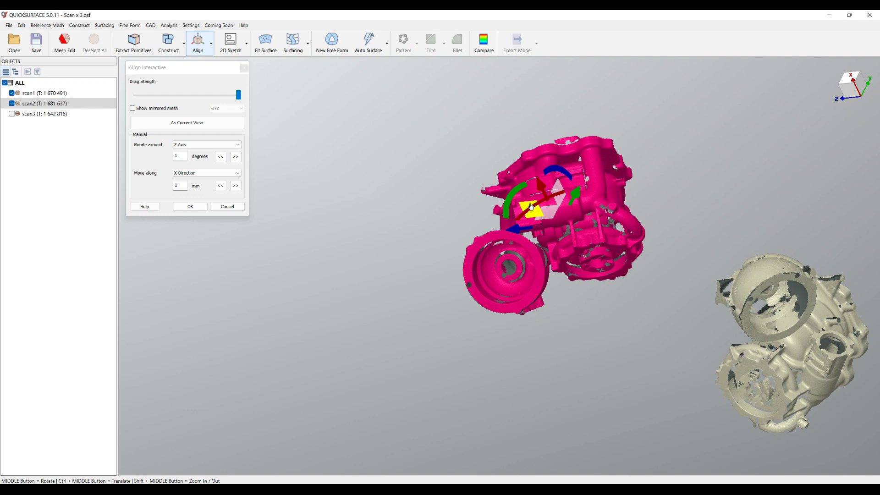
left_click_drag(531, 207, 298, 307)
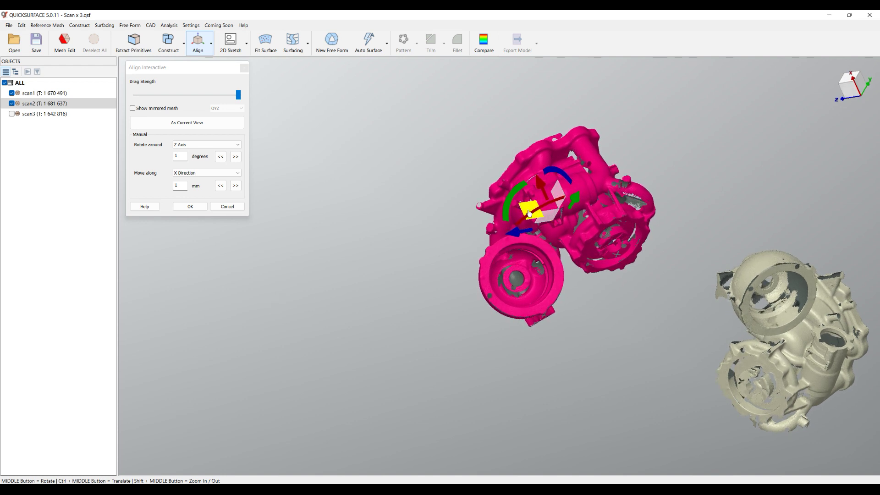
left_click_drag(508, 204, 759, 232)
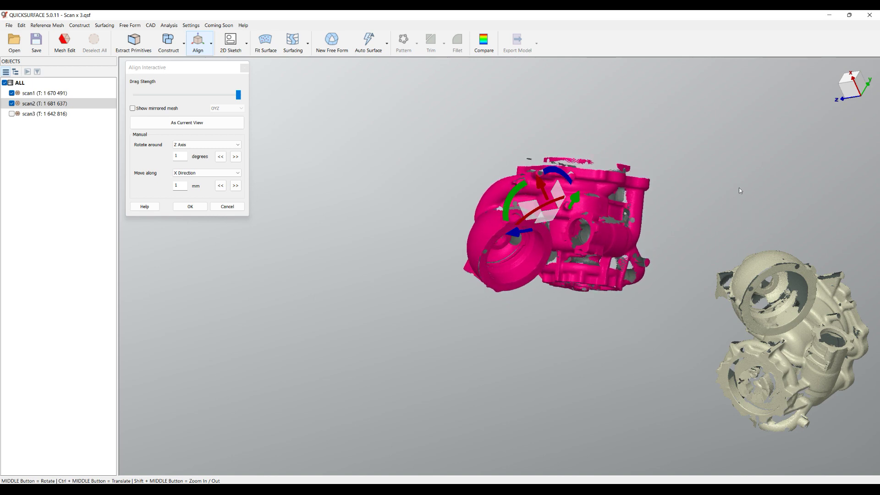
middle_click_drag(739, 188, 698, 124)
middle_click_drag(695, 166, 584, 212, "shift")
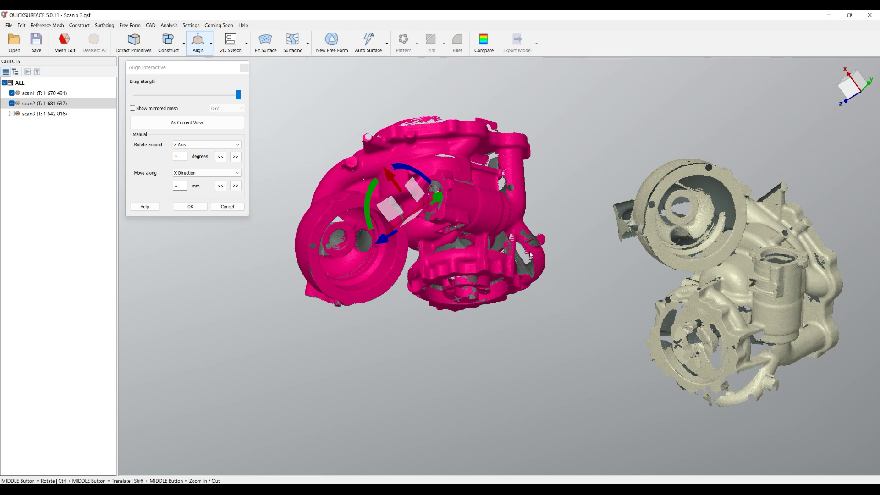
middle_click_drag(540, 238, 544, 301)
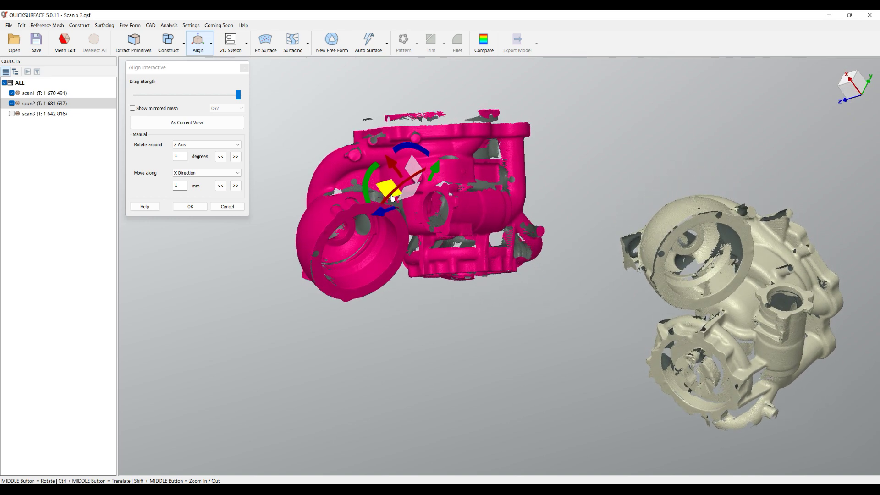
left_click_drag(395, 194, 536, 167)
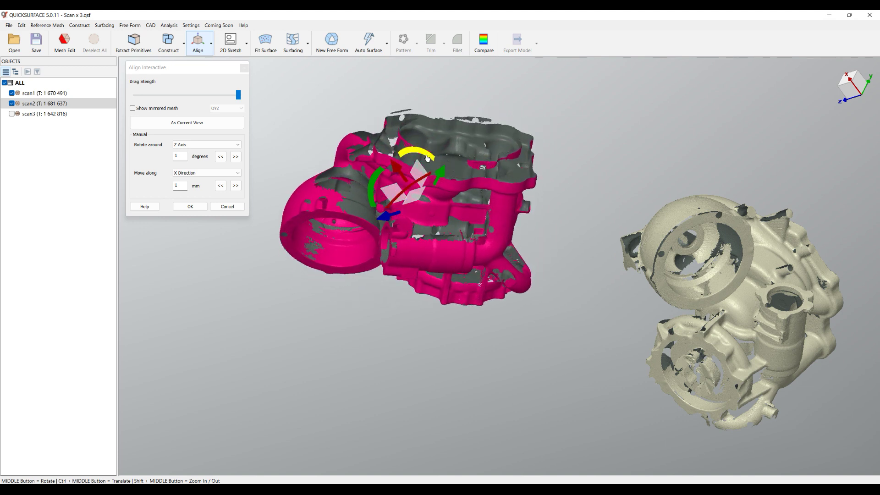
left_click_drag(427, 158, 628, 448)
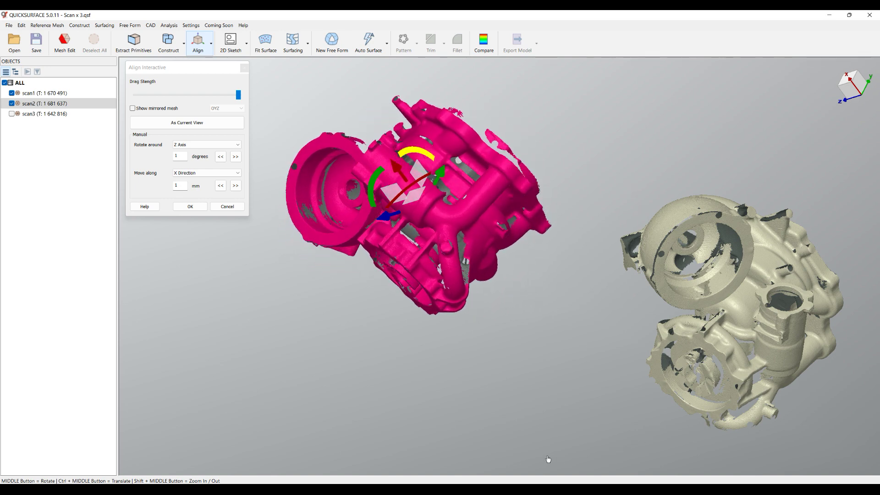
left_click_drag(374, 188, 532, 148)
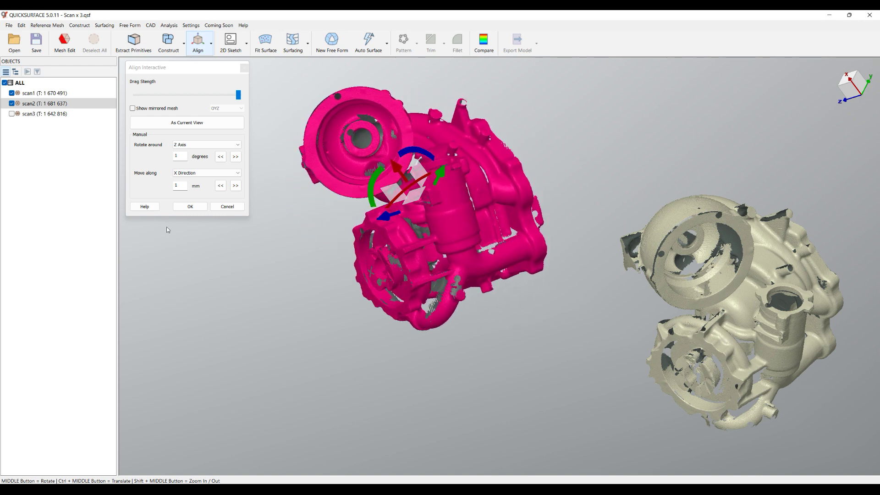
left_click(190, 206)
Start an N-point alignment of scan2 and place the first point pair on the X mark inside the round housing of both scans
middle_click_drag(716, 176, 499, 241)
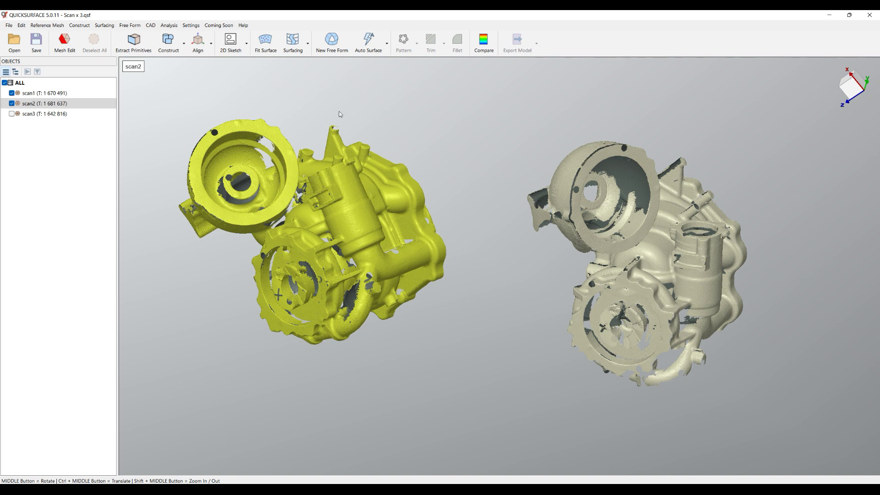
left_click(202, 45)
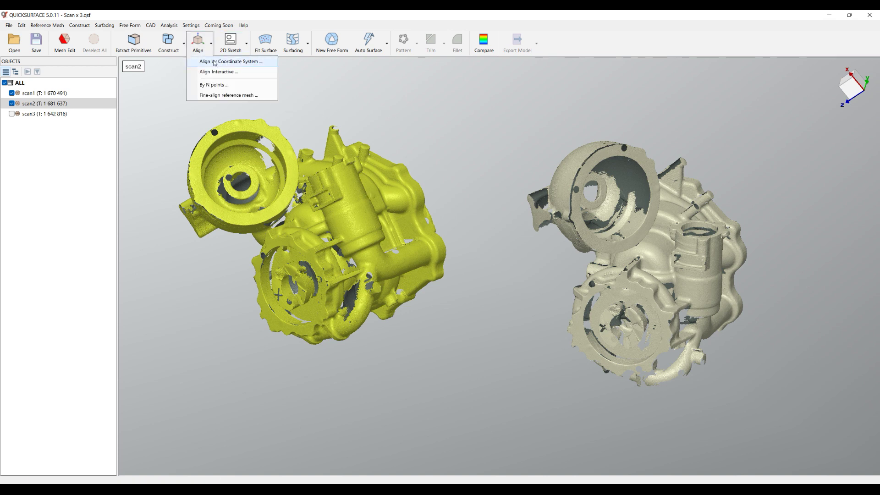
left_click(213, 85)
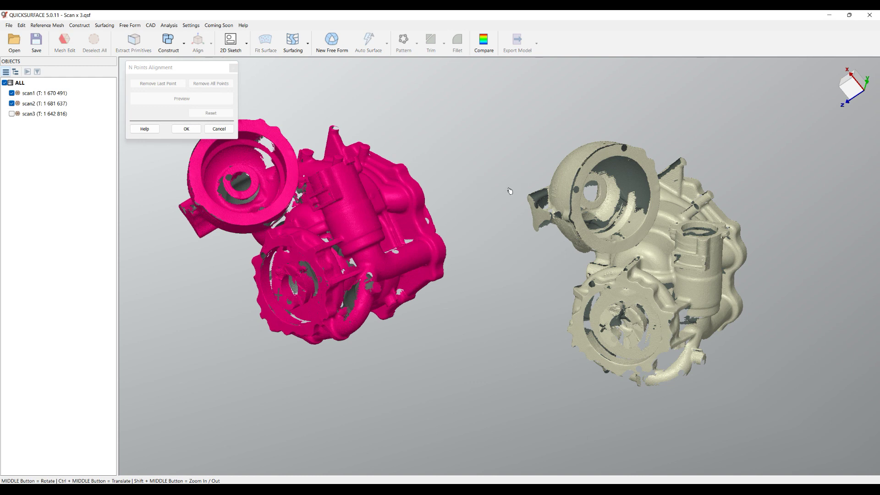
middle_click_drag(513, 200, 548, 222, "ctrl")
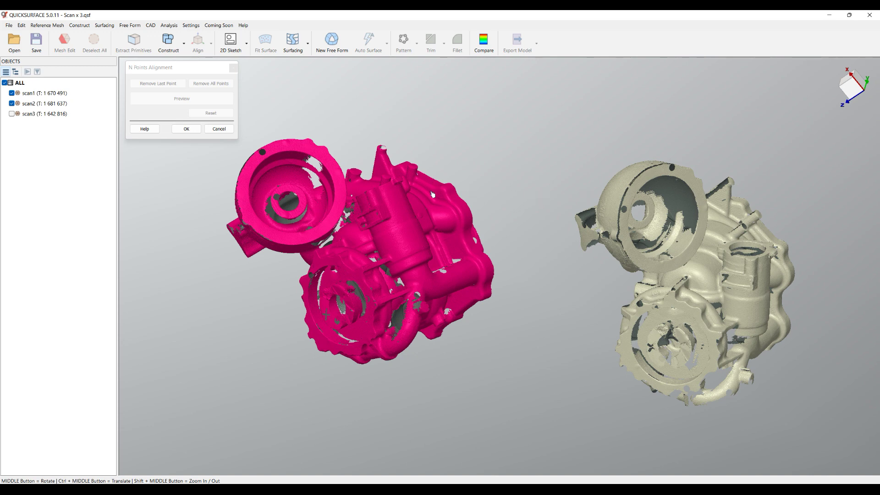
scroll(652, 353, "up", 3)
left_click(650, 348)
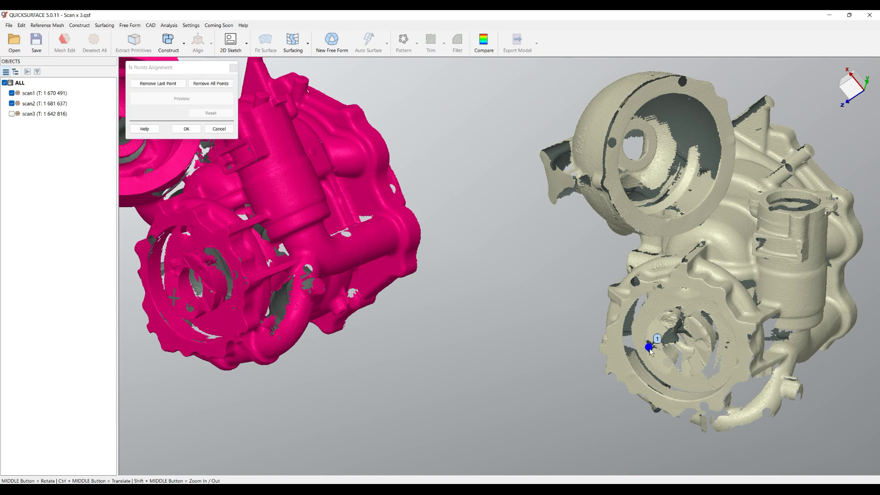
left_click(175, 303)
scroll(448, 316, "down", 3)
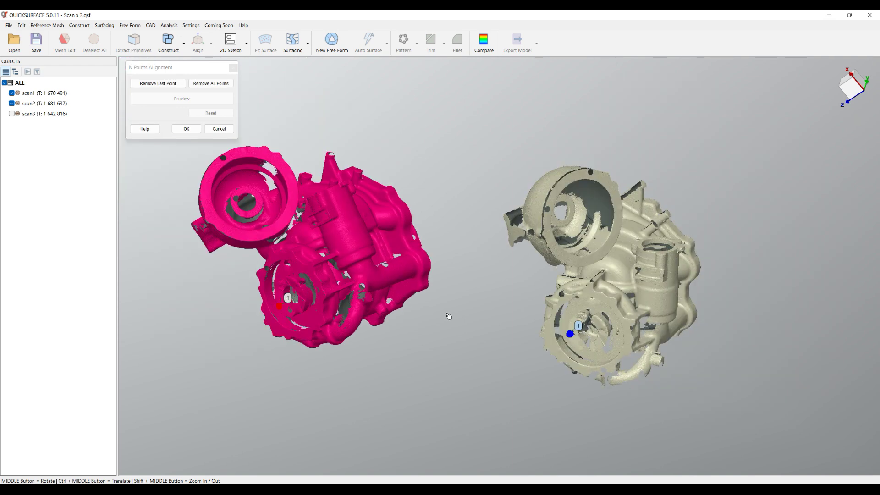
middle_click_drag(377, 253, 467, 334)
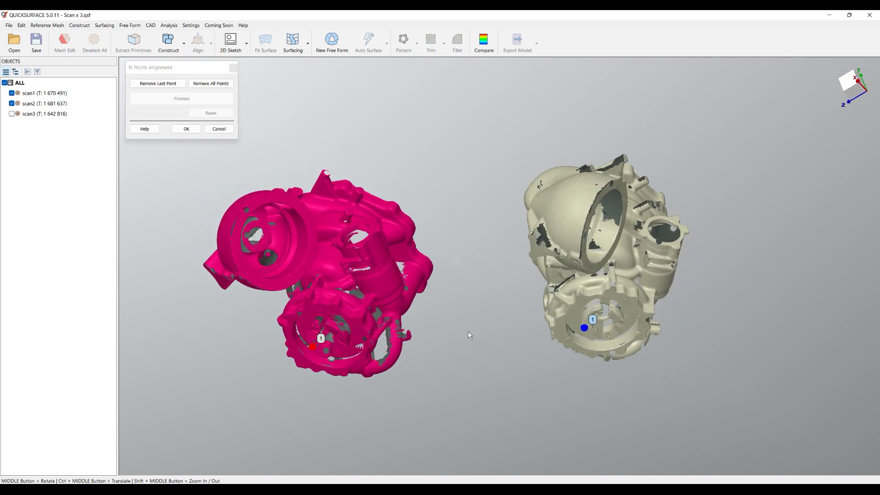
Place the second point pair on the rim of the cylindrical port and the third on the upper outer edge of scan2 and scan1
left_click(678, 246)
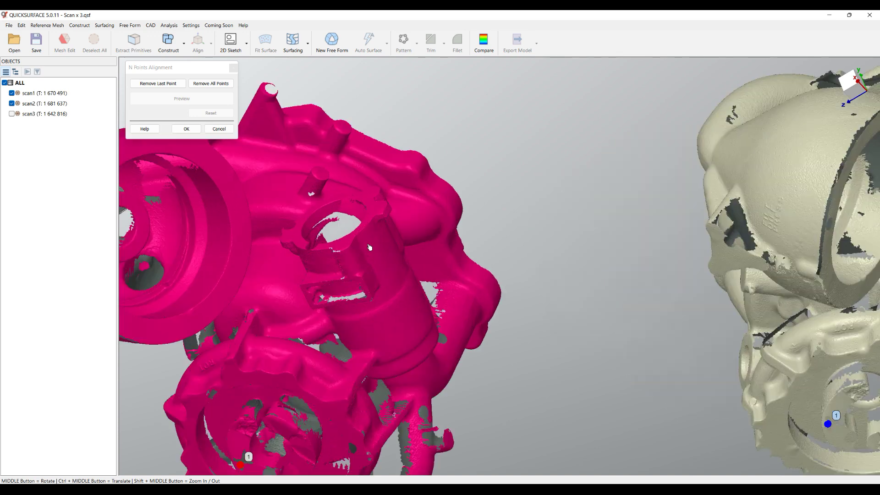
scroll(369, 246, "up", 3)
left_click(347, 249)
scroll(431, 249, "down", 5)
middle_click_drag(478, 275, 459, 296)
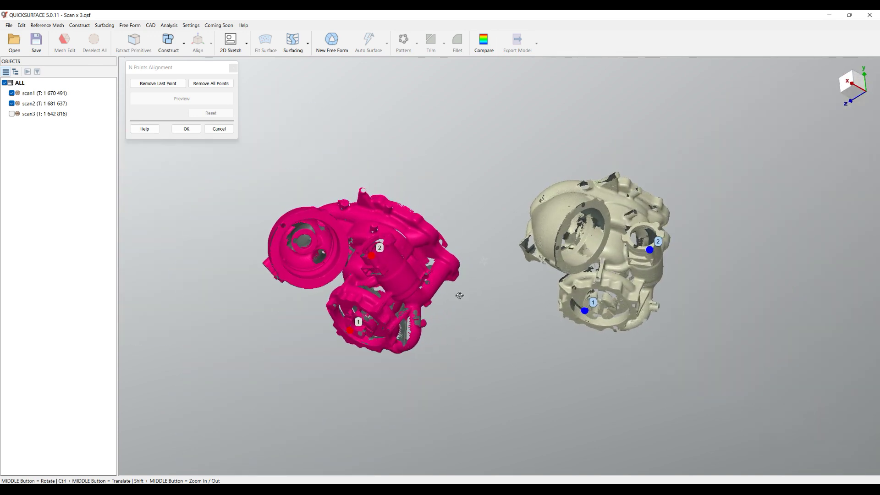
left_click(390, 208)
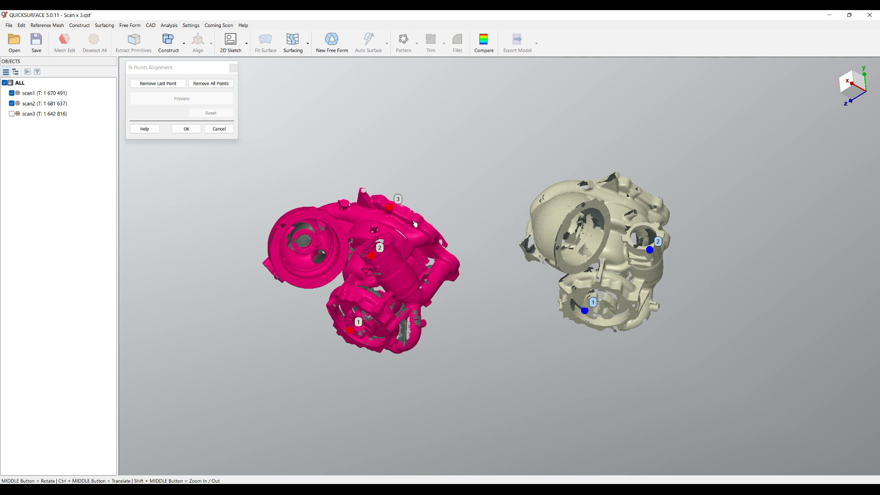
left_click(638, 190)
Place the fourth point pair on the side bracket next to the large bell-shaped housing of scan1 and scan2
middle_click_drag(517, 277, 640, 192)
scroll(559, 240, "up", 5)
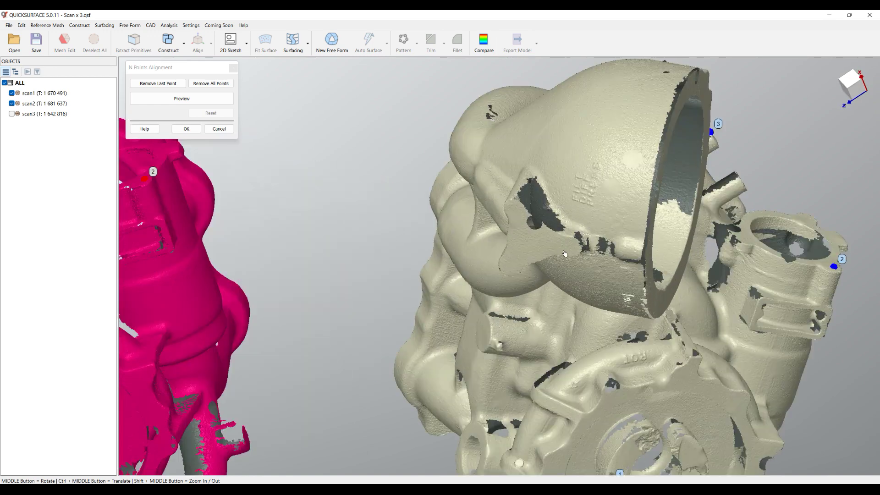
left_click(576, 248)
scroll(549, 247, "down", 5)
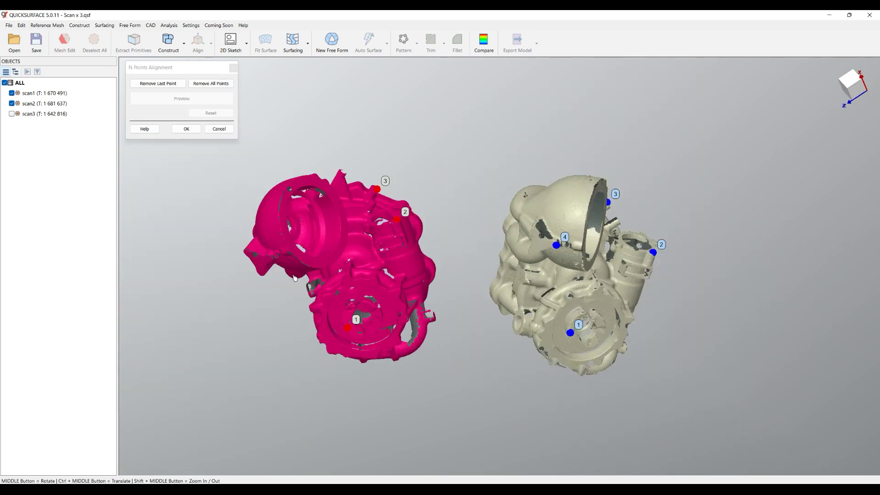
scroll(295, 278, "up", 5)
left_click(264, 251)
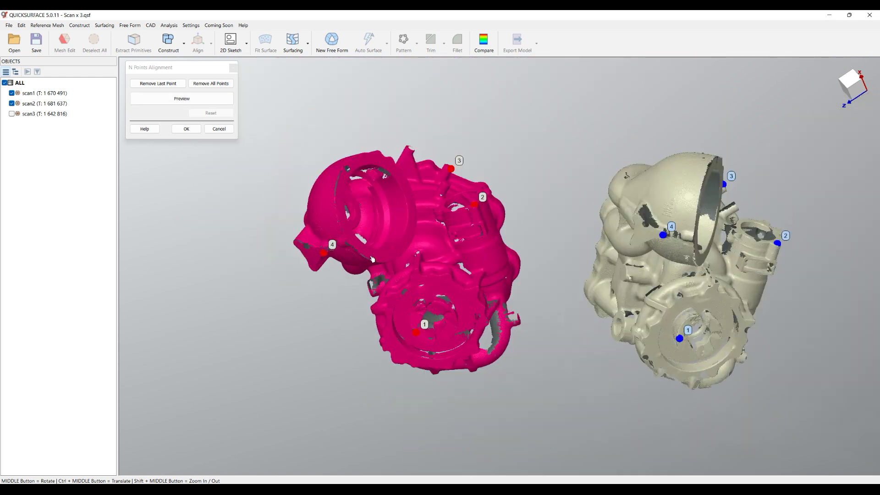
scroll(410, 305, "down", 5)
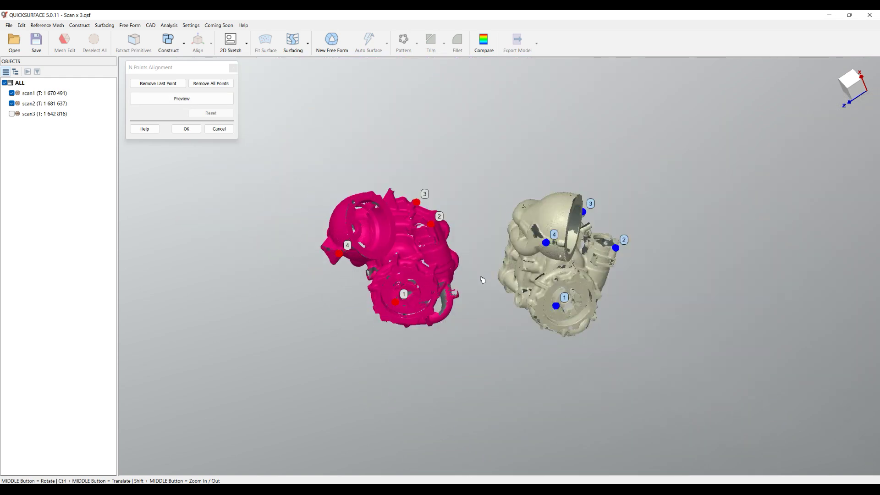
Preview the N-point alignment of scan2 to scan1, inspect the overlap of both meshes, and accept it
left_click(191, 100)
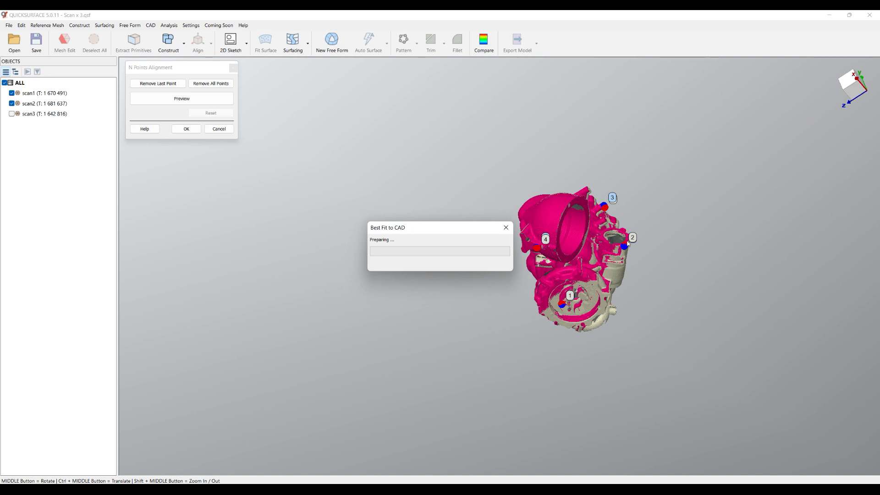
middle_click_drag(697, 257, 614, 233)
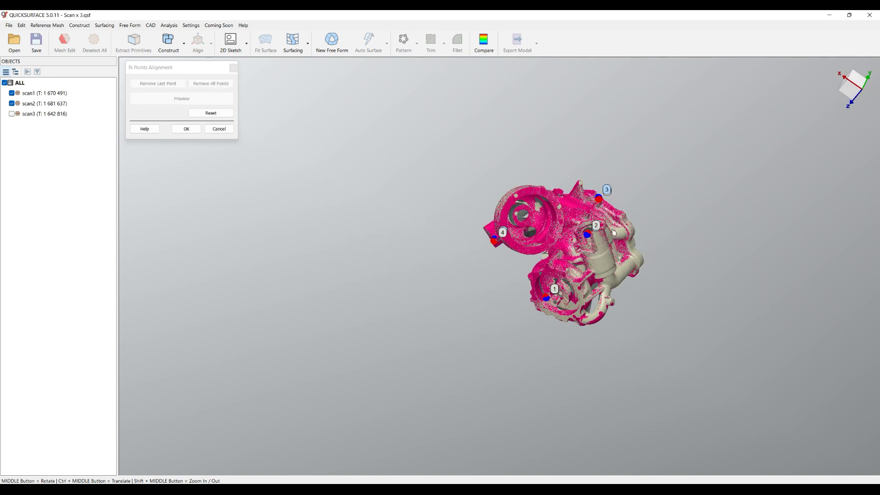
scroll(617, 233, "up", 5)
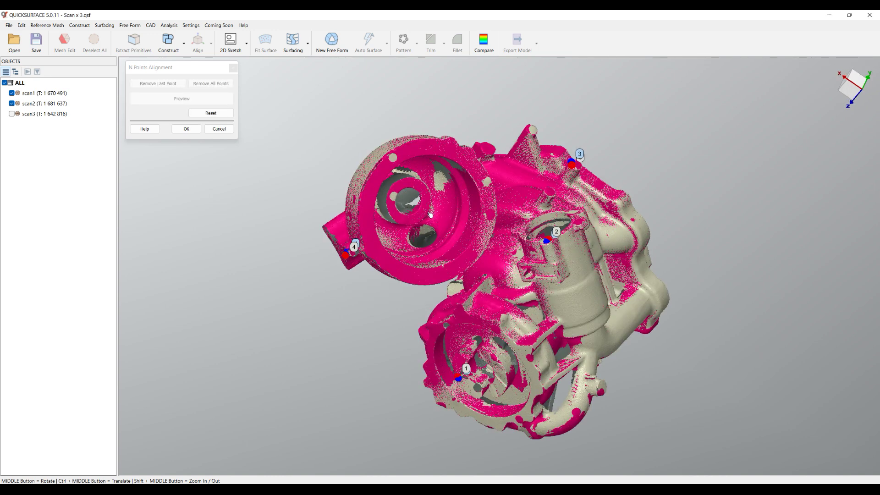
left_click(198, 134)
middle_click_drag(314, 238, 287, 227)
left_click(287, 227)
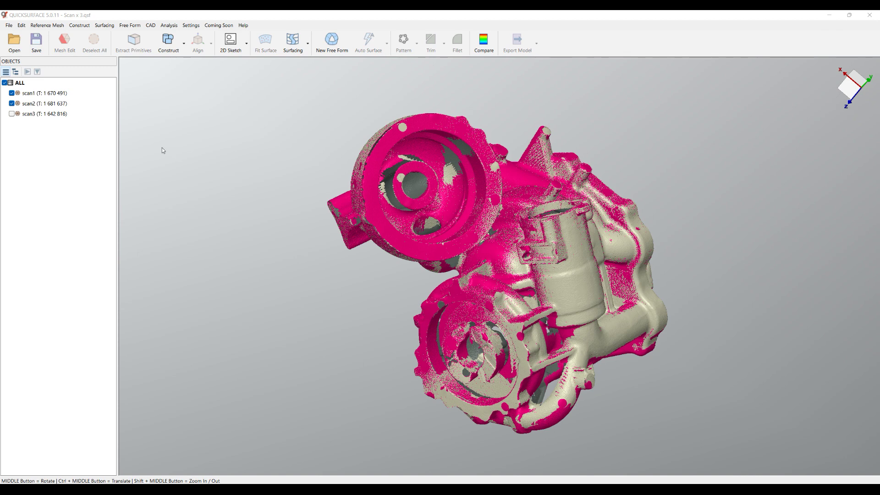
Show scan3 and use Align Interactive to move it well clear of the aligned scan1 and scan2
left_click(12, 114)
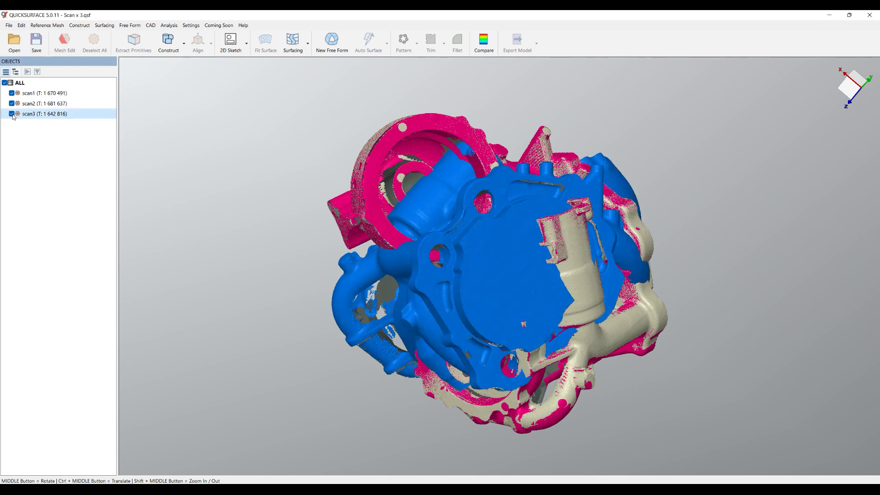
left_click(46, 115)
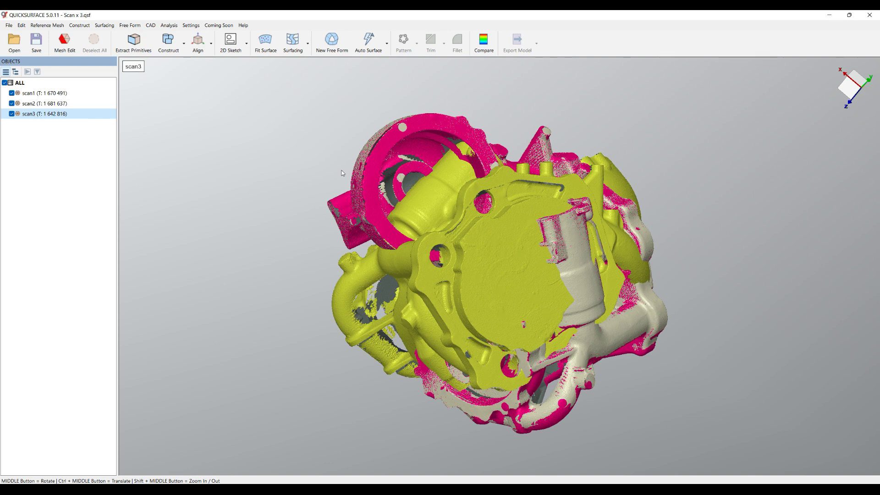
left_click(210, 45)
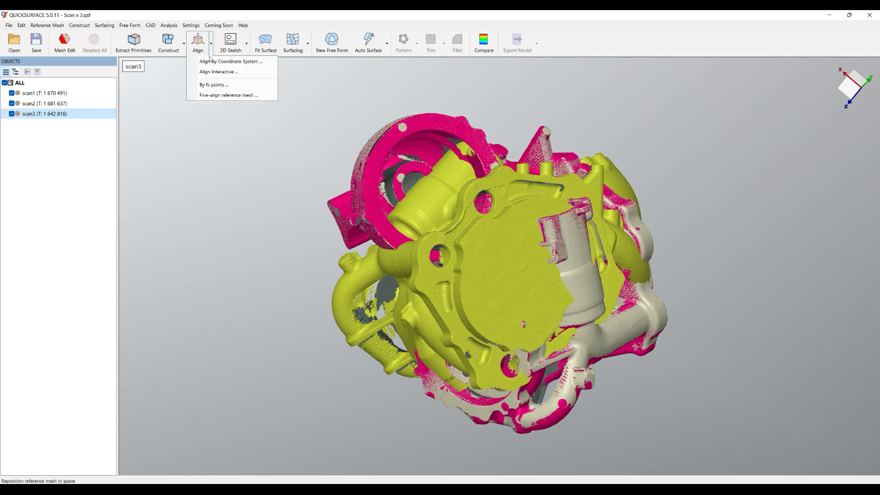
left_click(233, 73)
left_click_drag(473, 265, 244, 263)
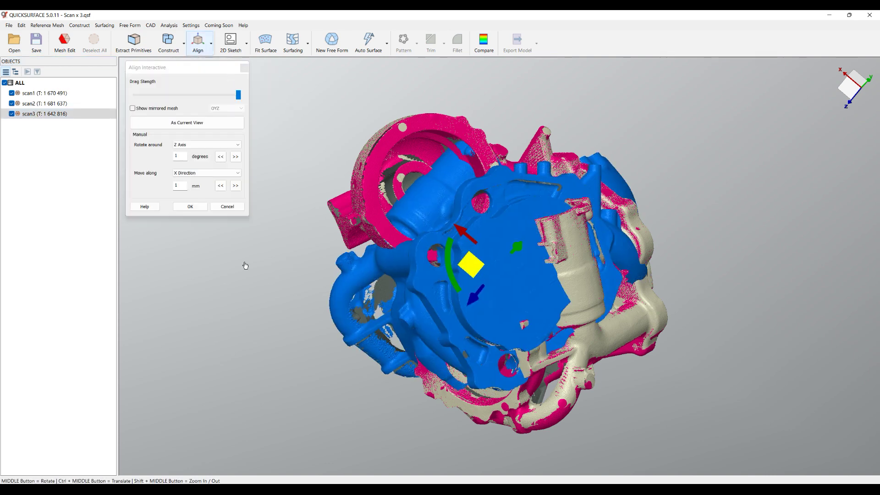
scroll(479, 286, "down", 5)
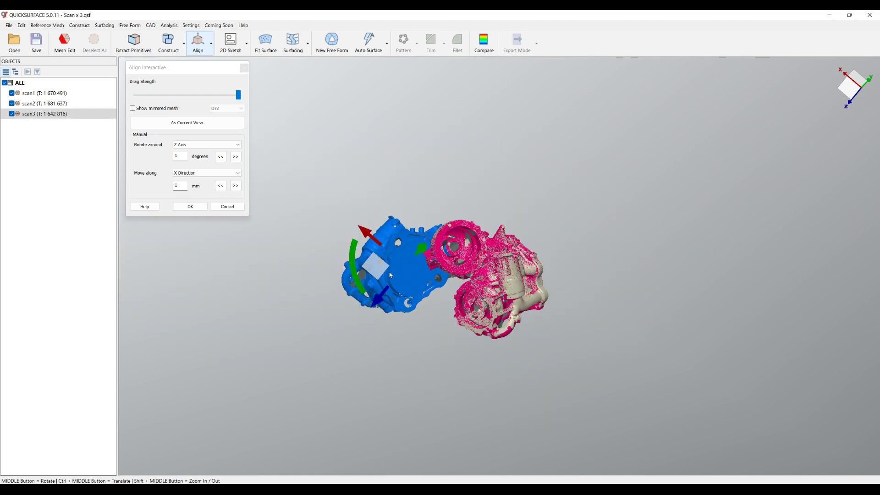
left_click_drag(391, 275, 313, 255)
Rotate scan3 about its manipulator axes until it roughly matches the orientation of the aligned scans, and accept the interactive alignment
middle_click_drag(528, 263, 538, 296)
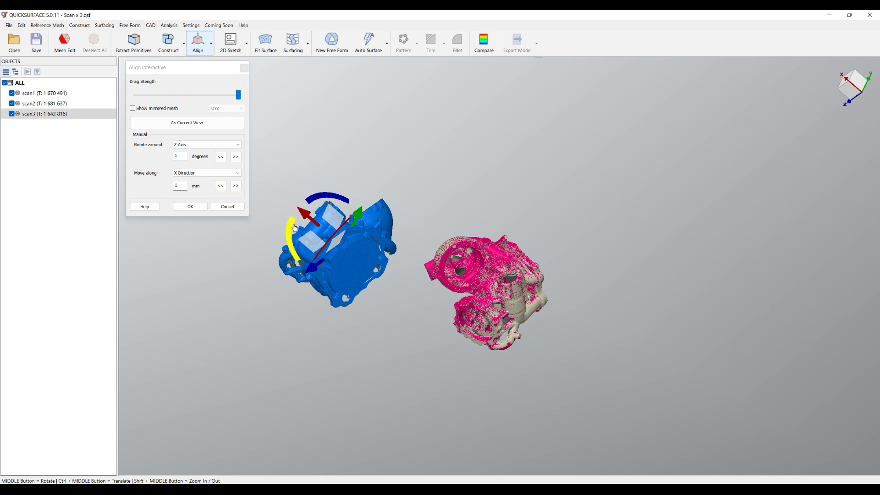
left_click_drag(289, 252, 425, 171)
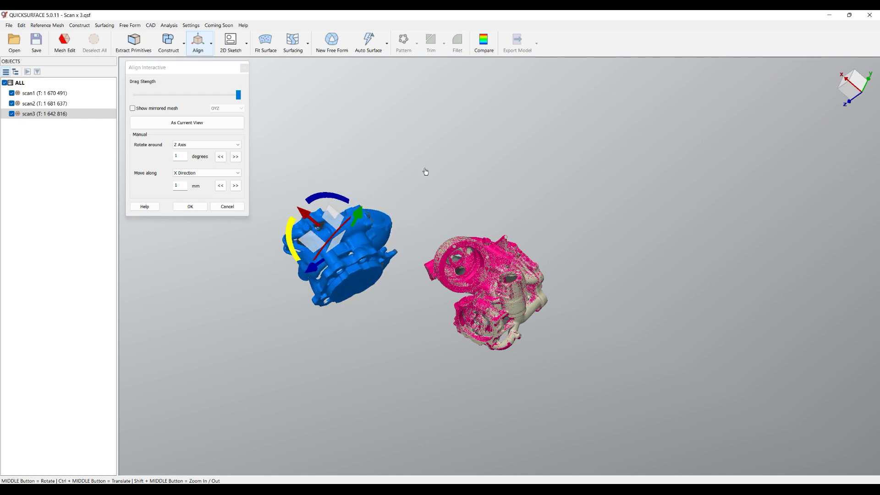
left_click_drag(337, 199, 614, 381)
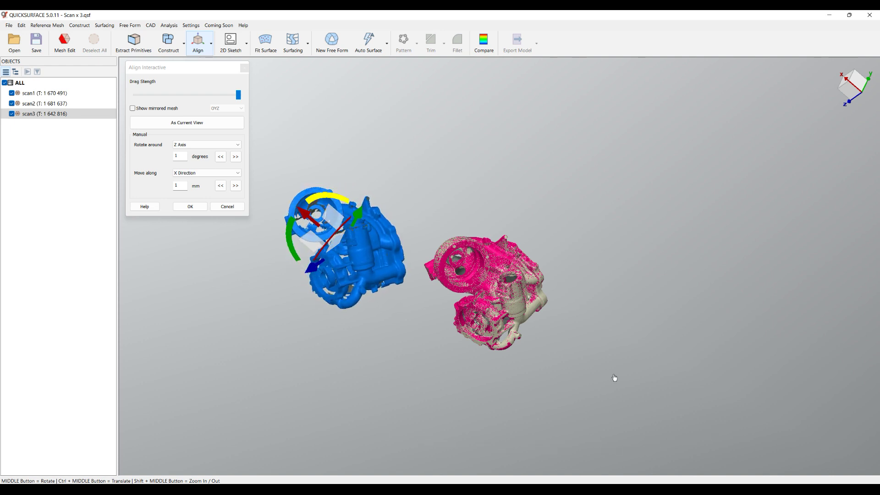
left_click_drag(321, 200, 302, 222)
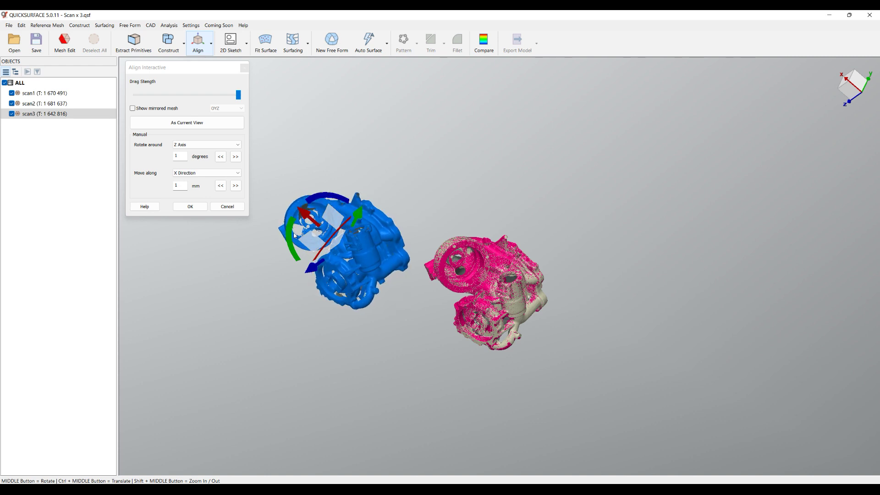
middle_click_drag(507, 235, 526, 312)
left_click(181, 207)
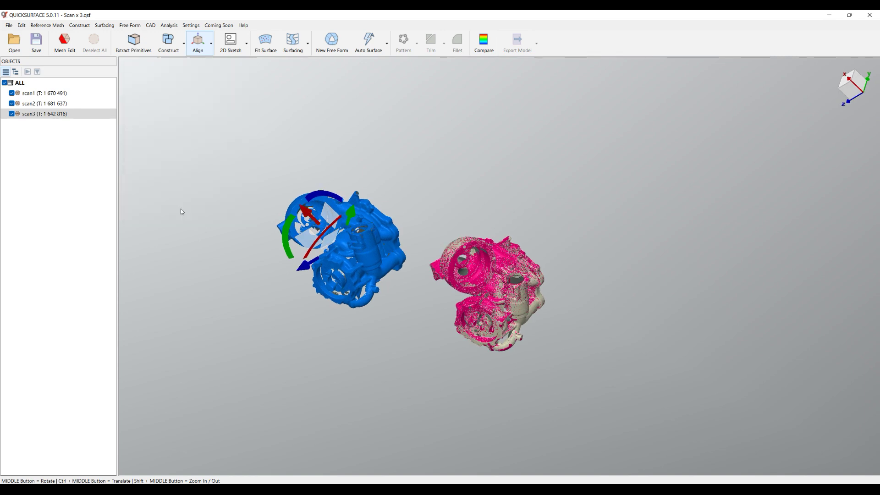
scroll(486, 340, "up", 2)
middle_click_drag(624, 311, 582, 293)
left_click(454, 198)
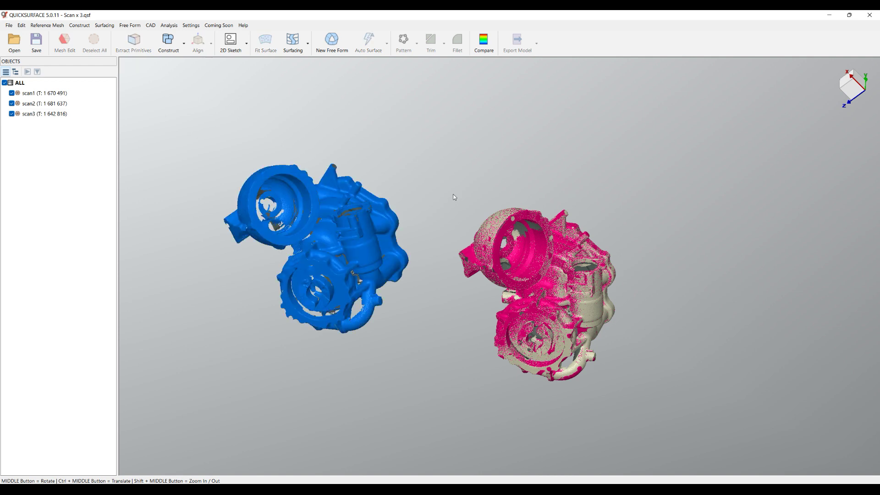
Start an N-point alignment of scan3 and place the first point pair on the side bracket next to the large housing
left_click(45, 114)
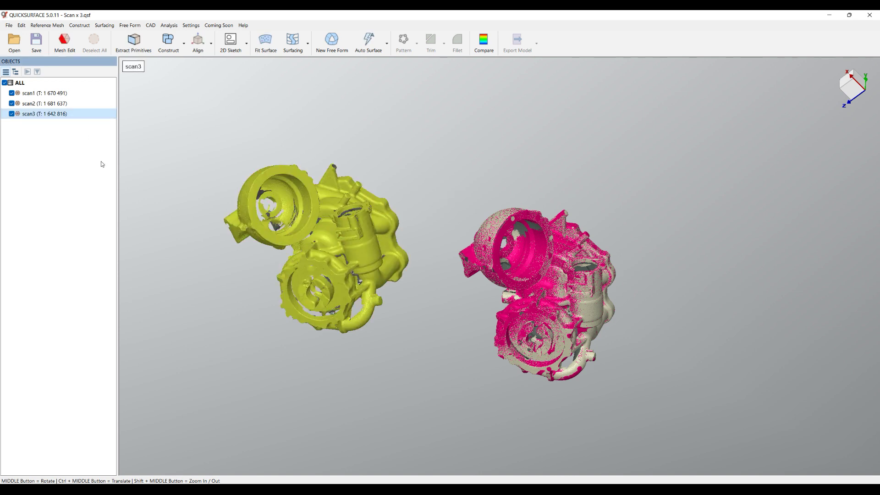
left_click(208, 50)
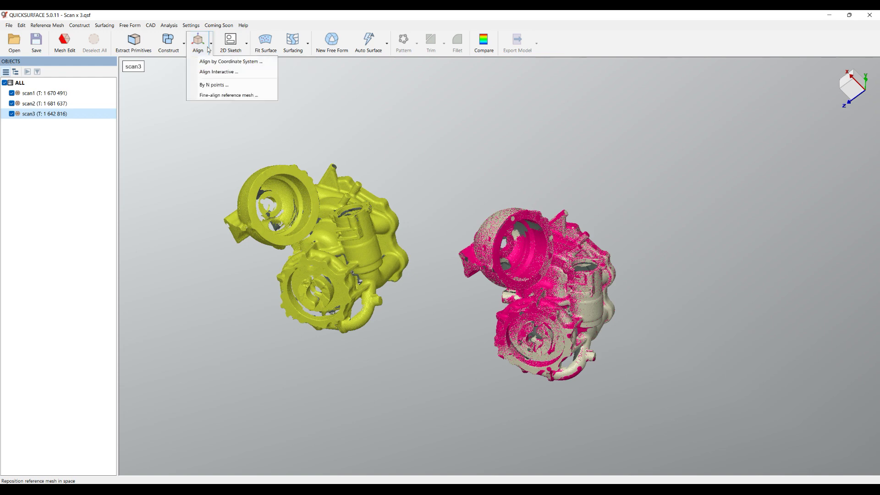
left_click(215, 85)
scroll(483, 271, "up", 2)
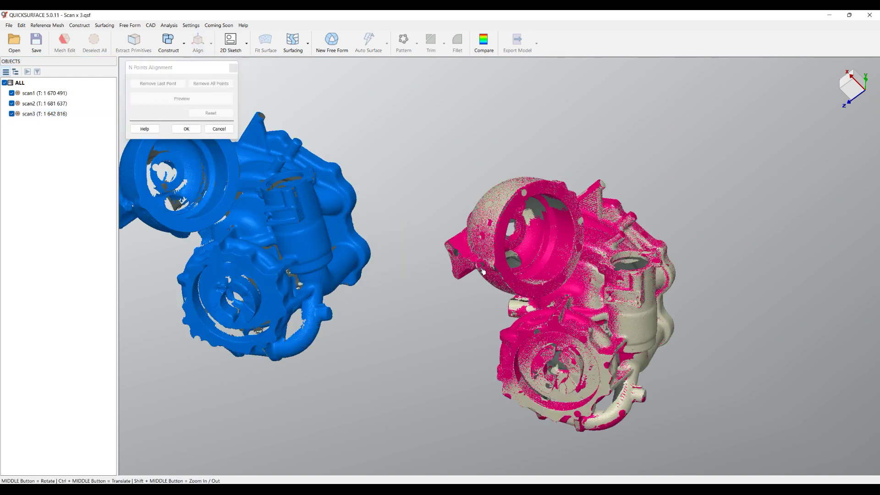
scroll(483, 272, "up", 2)
left_click(467, 265)
scroll(544, 296, "down", 3)
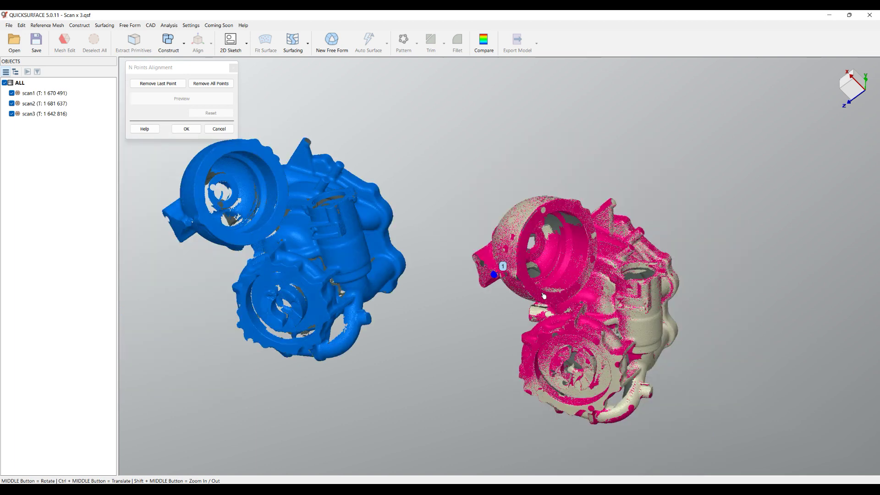
left_click(183, 226)
Place the second point pair on the rim of the cylindrical port and the third at the small boss above it
middle_click_drag(452, 298, 421, 307)
scroll(348, 247, "up", 3)
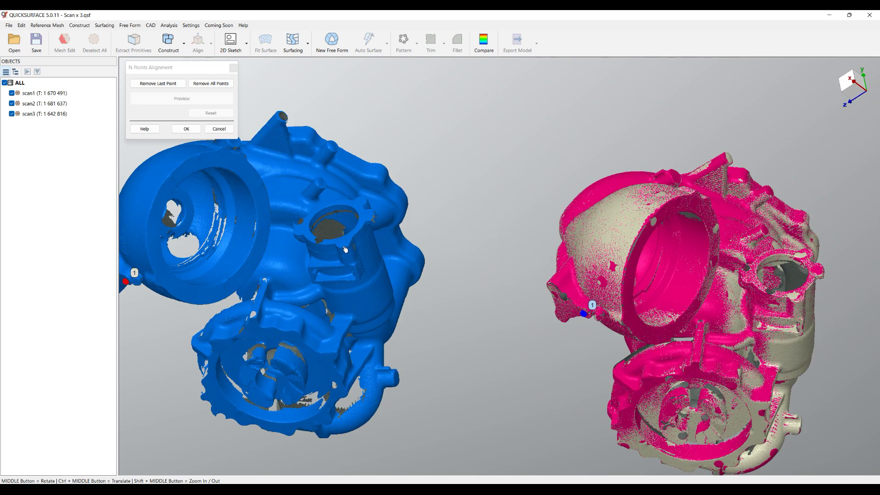
left_click(344, 244)
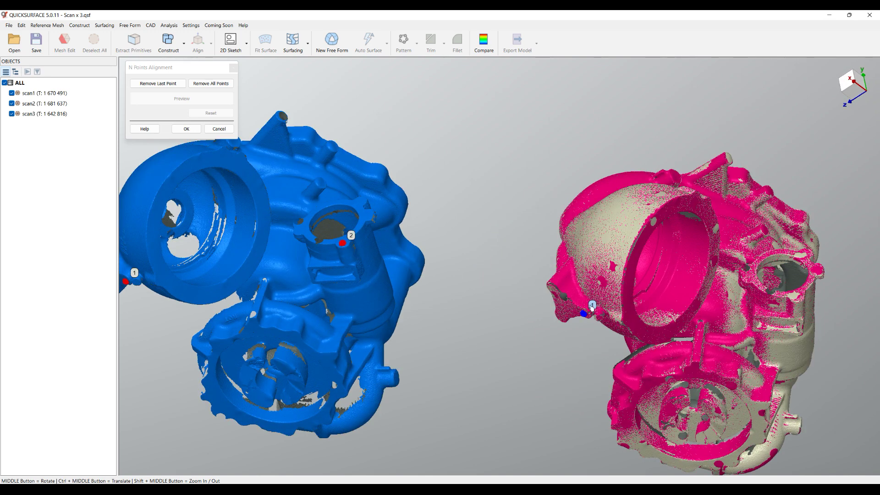
left_click(799, 298)
left_click(764, 231)
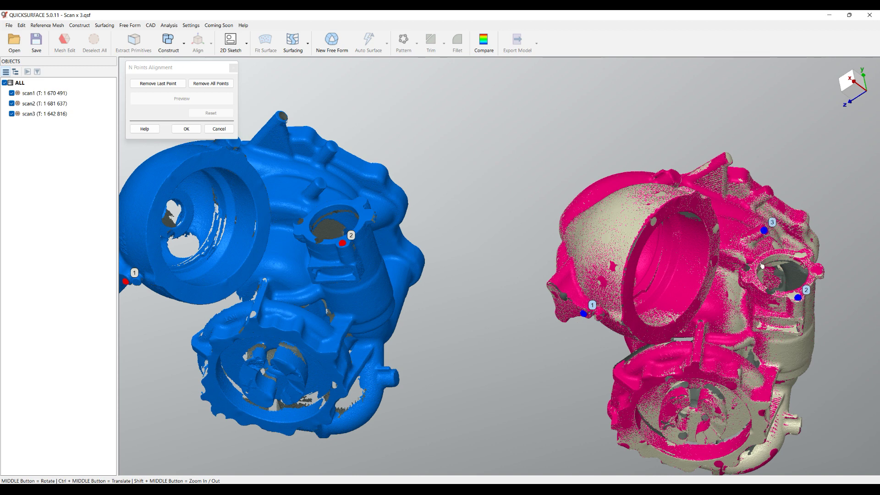
left_click(321, 183)
Place the fourth point pair on the end of the short stub on the curved pipe of scan3 and the aligned scans
middle_click_drag(486, 320, 393, 328)
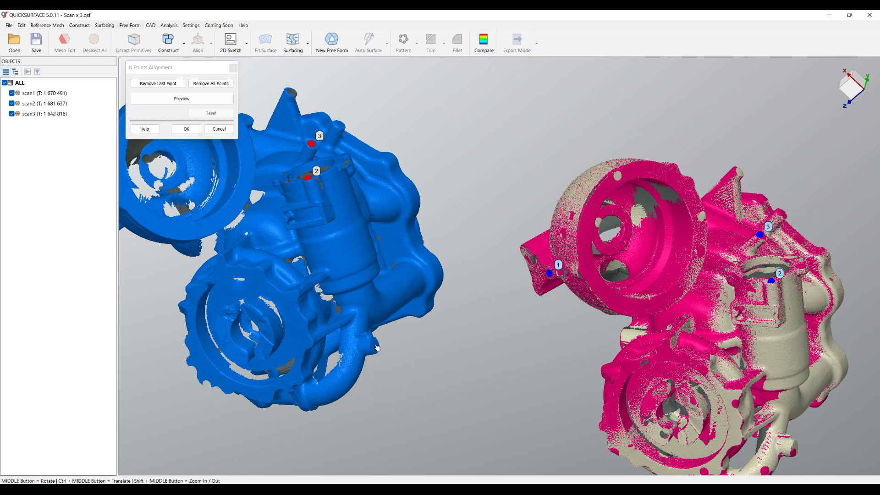
left_click(377, 348)
scroll(479, 294, "down", 2)
scroll(679, 400, "up", 2)
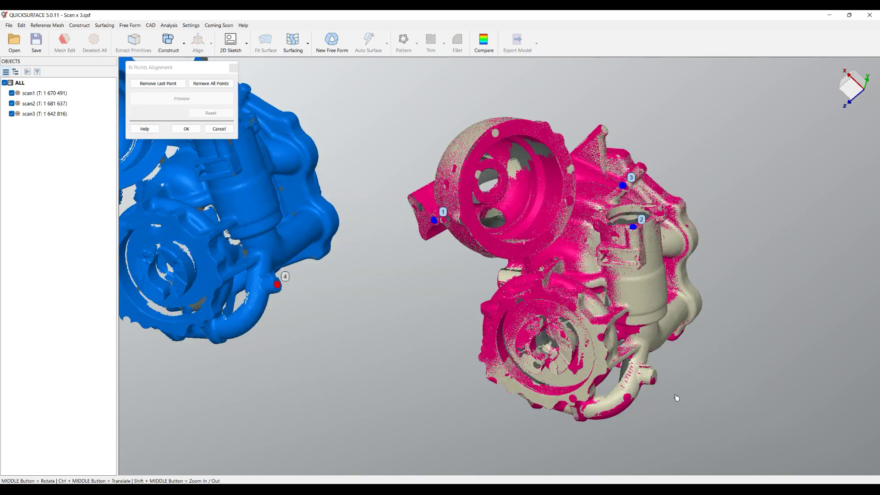
scroll(658, 385, "up", 2)
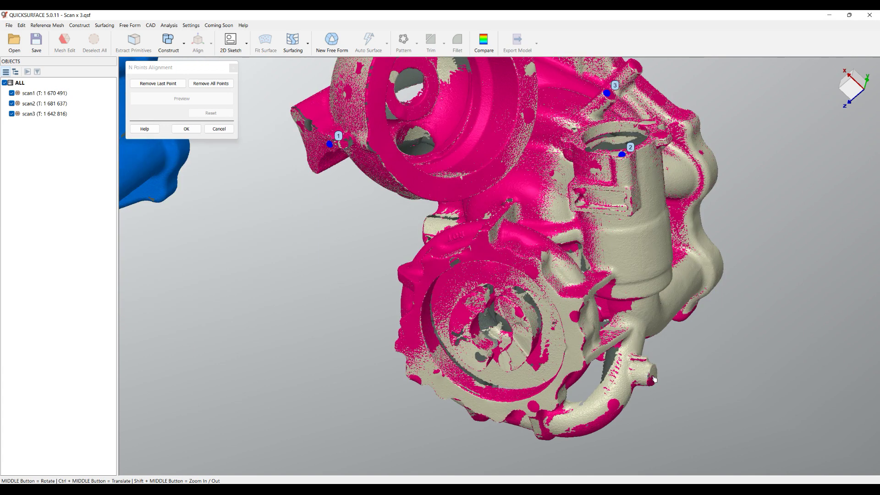
left_click(654, 379)
scroll(608, 378, "down", 3)
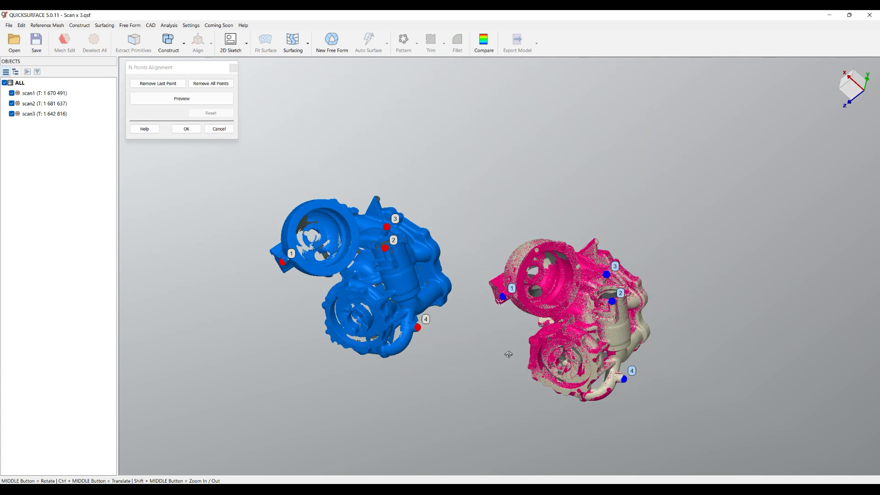
middle_click_drag(508, 354, 517, 365)
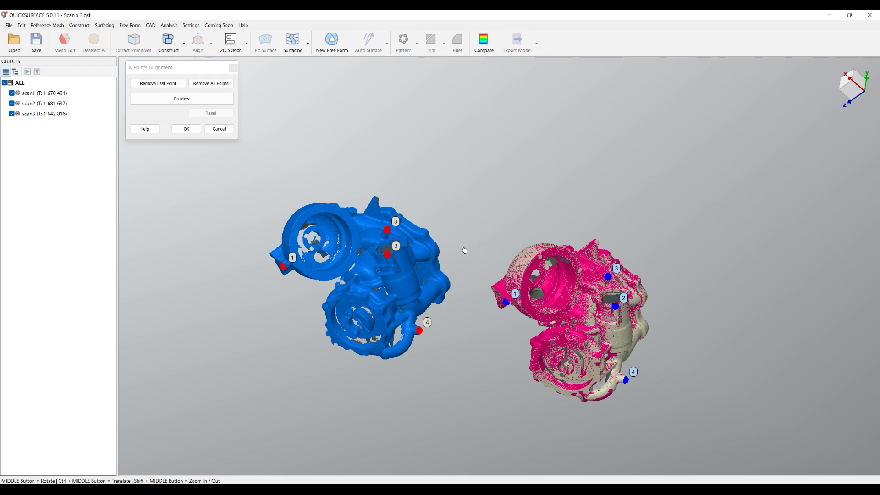
middle_click_drag(463, 247, 475, 364)
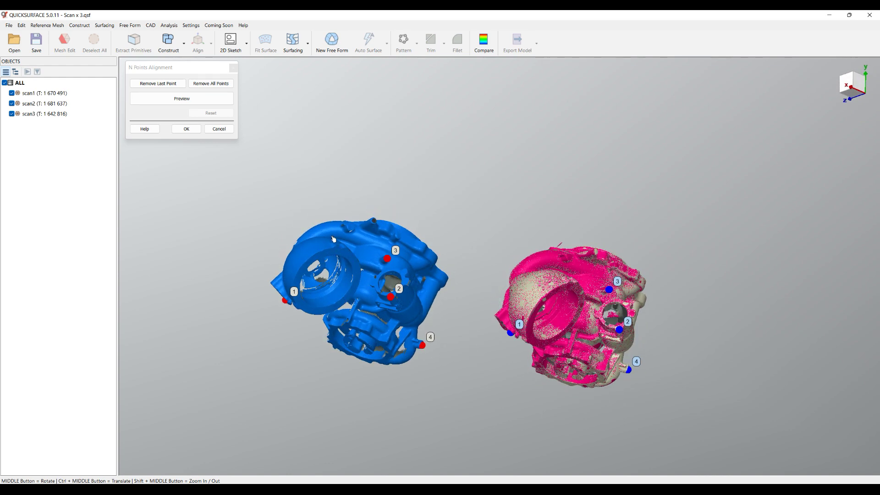
Place the fifth point pair on the small boss along the upper edge of scan3 and the aligned scans
scroll(347, 234, "up", 2)
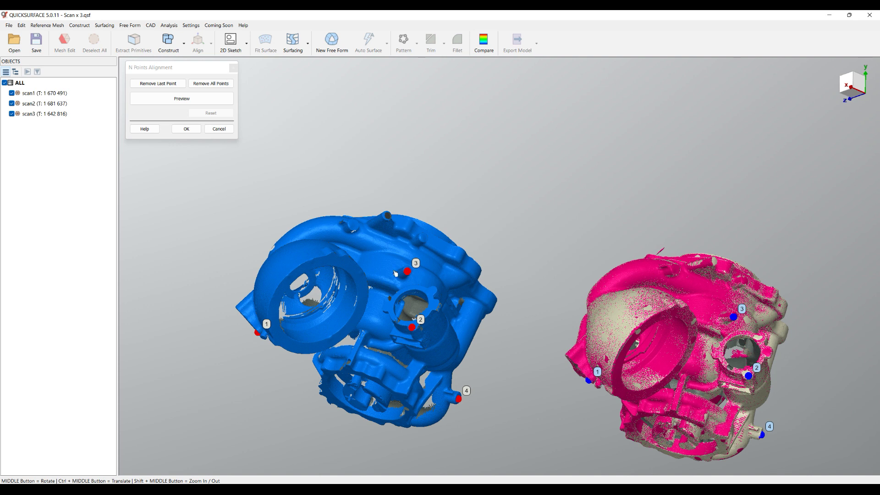
left_click(355, 227)
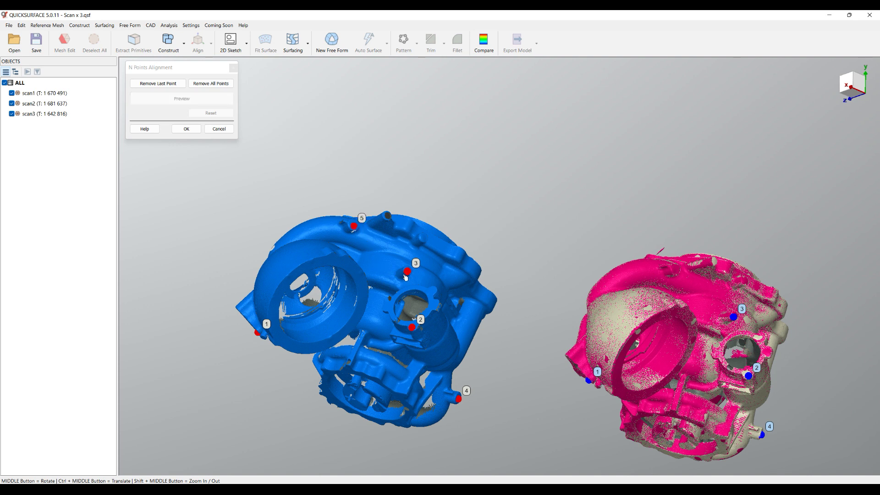
left_click(677, 272)
Preview the five-point best fit of scan3 to the aligned scans, inspect the overlap, and accept the alignment
left_click(201, 99)
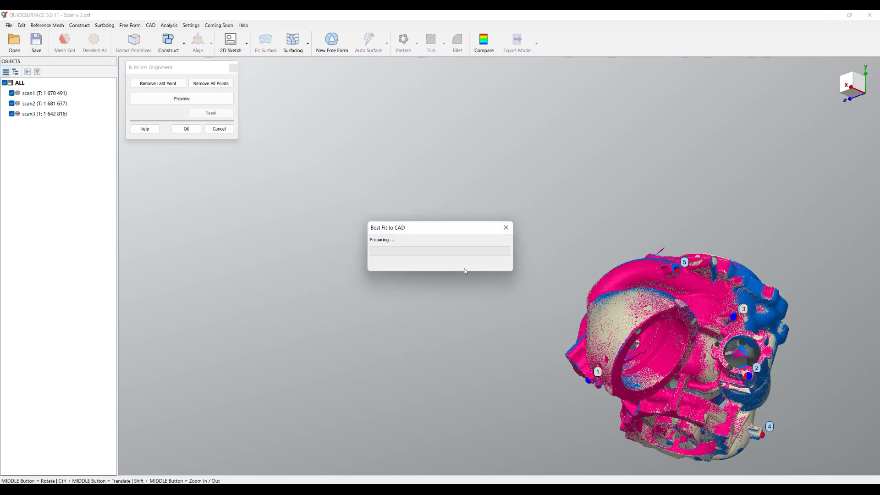
middle_click_drag(478, 291, 811, 408)
scroll(811, 407, "up", 5)
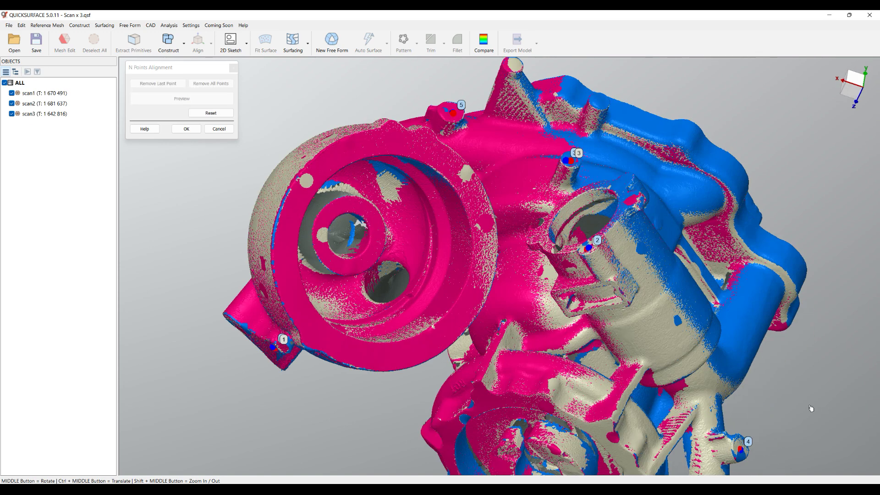
left_click(187, 130)
left_click(248, 171)
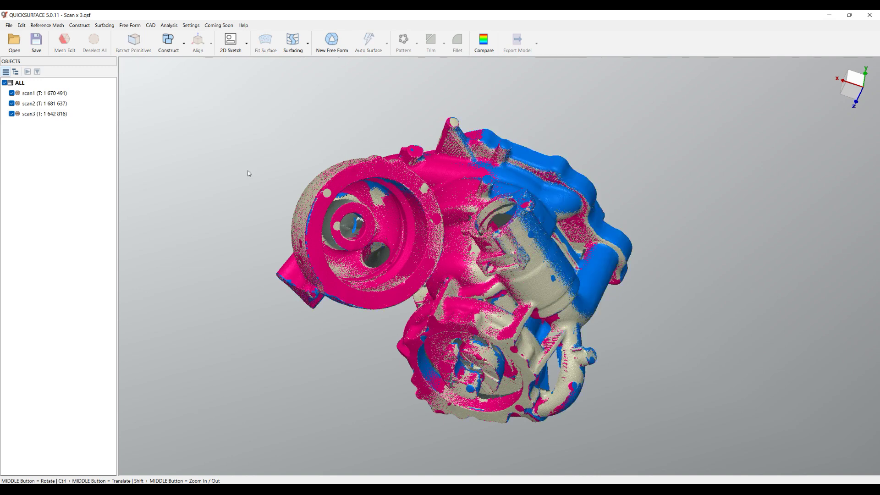
Apply one shared blue color to scan1, scan2 and scan3
left_click(49, 94)
left_click(50, 114, "shift")
right_click(50, 116)
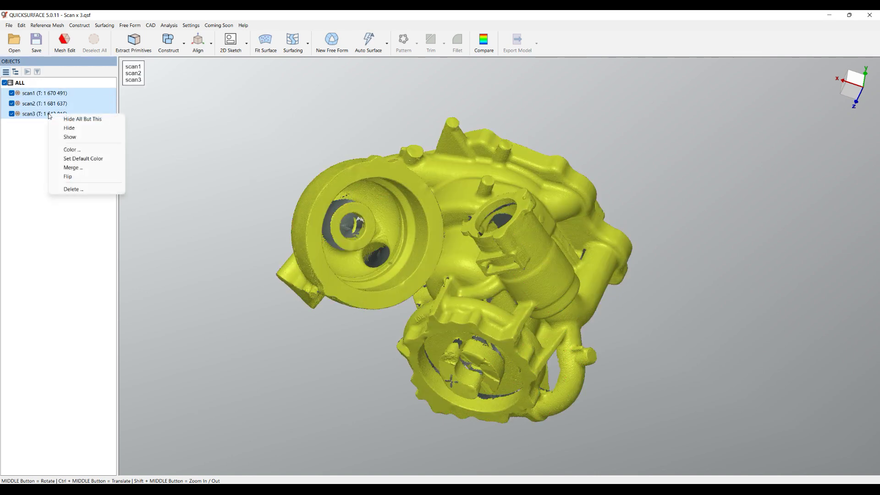
left_click(79, 147)
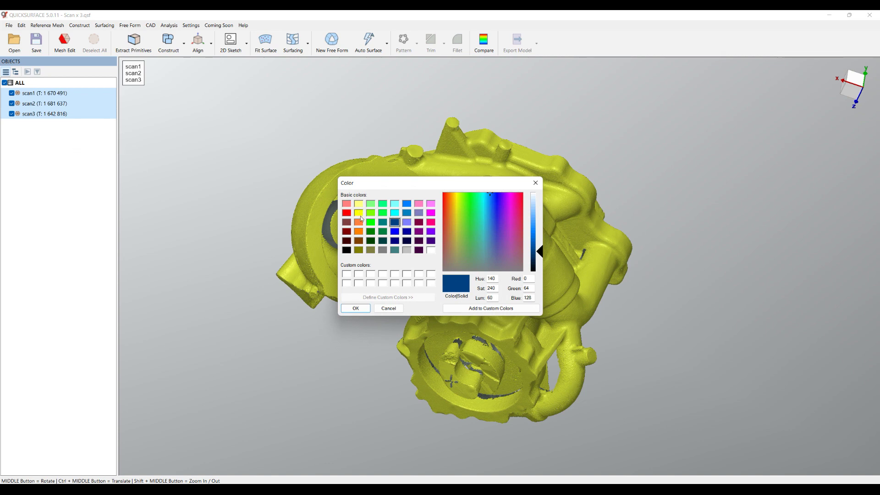
left_click(355, 308)
left_click(72, 127)
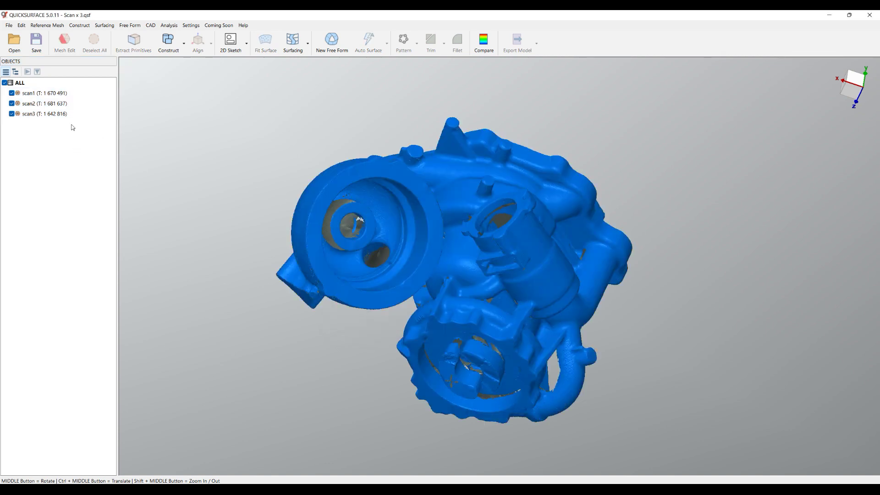
Reset scan1, scan2 and scan3 to the default color and inspect the combined part from another angle
left_click(50, 94)
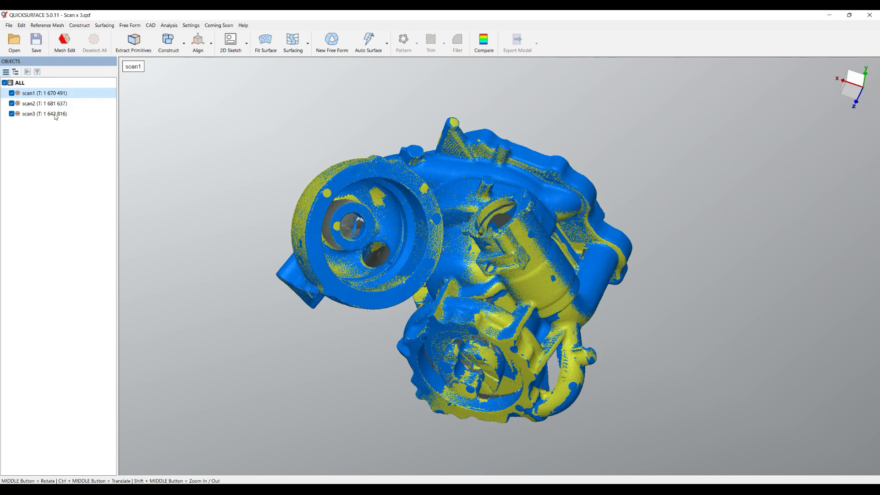
left_click(55, 115, "shift")
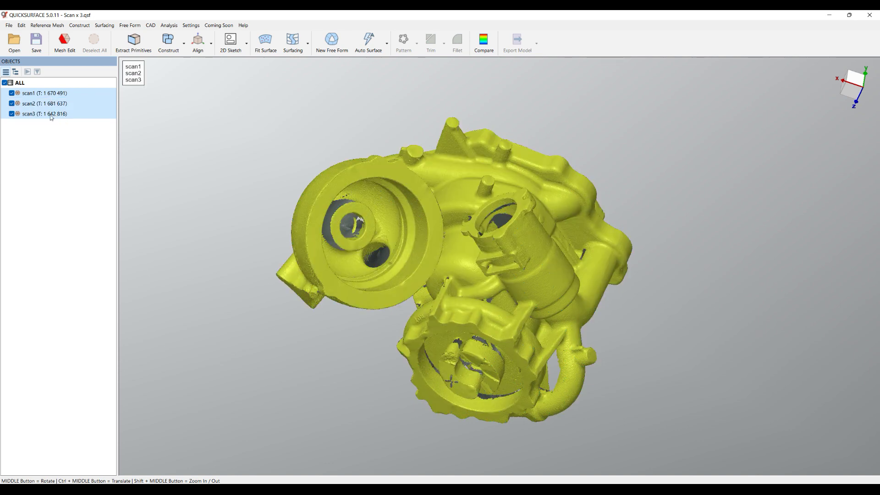
right_click(51, 117)
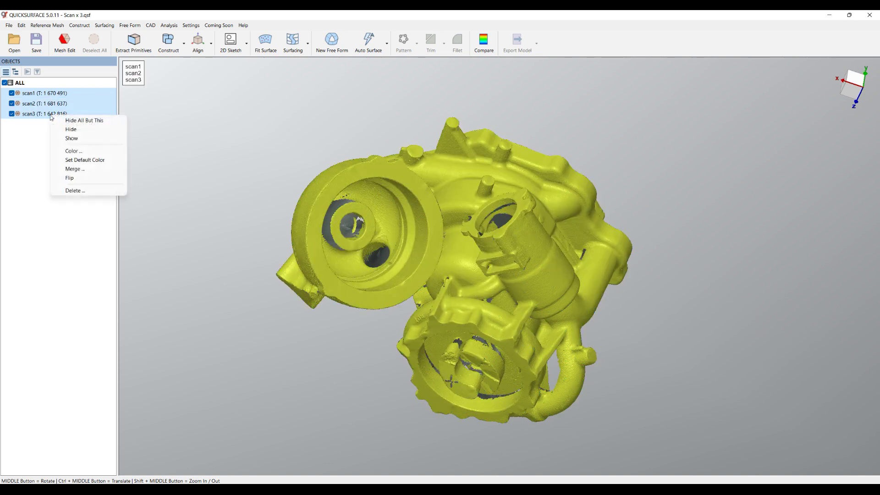
left_click(104, 159)
middle_click_drag(465, 333, 363, 291)
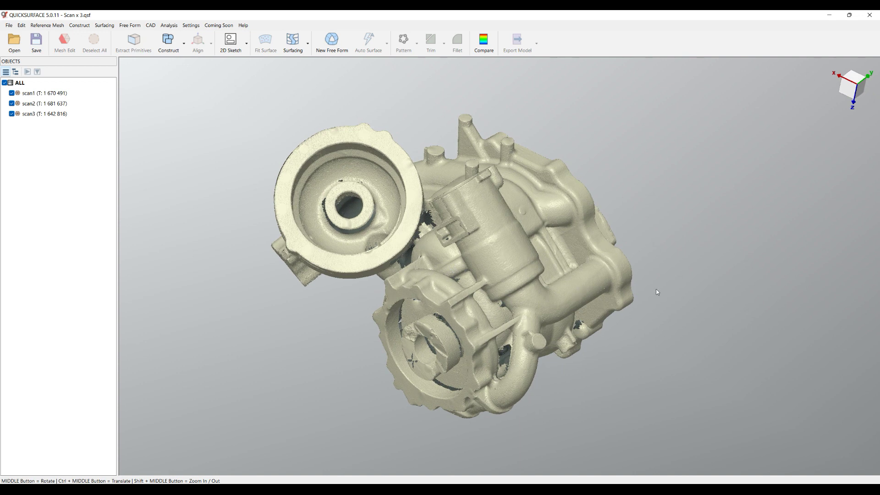